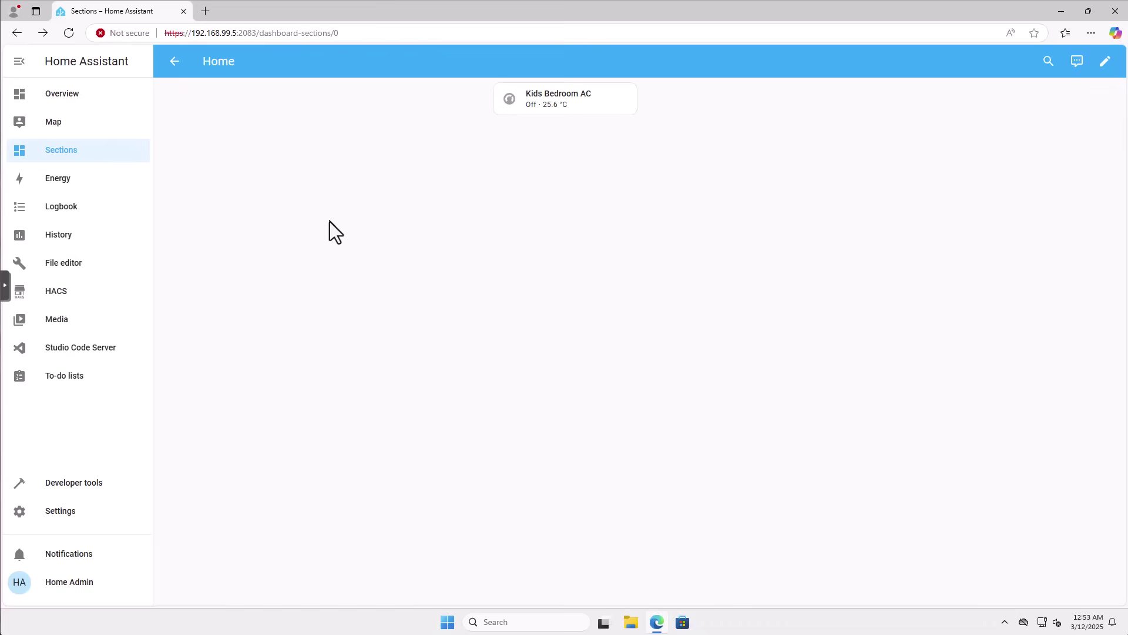
Open the list of integrations under Devices & services to see the discovered devices.
{"action": "left_click", "coordinate": [62, 522]}
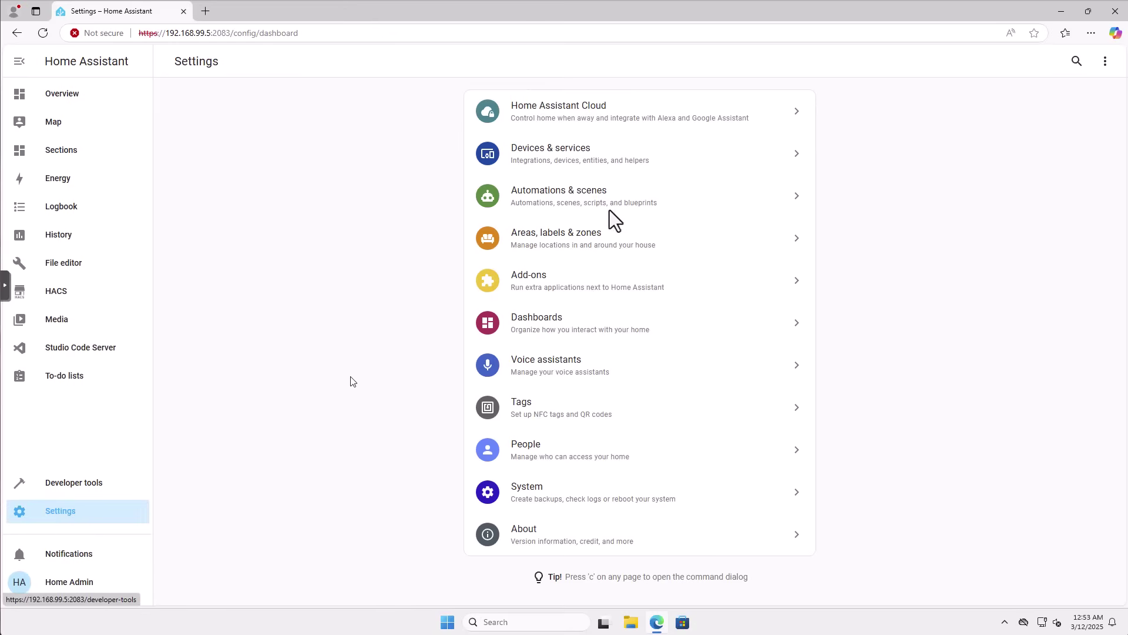
{"action": "left_click", "coordinate": [615, 160]}
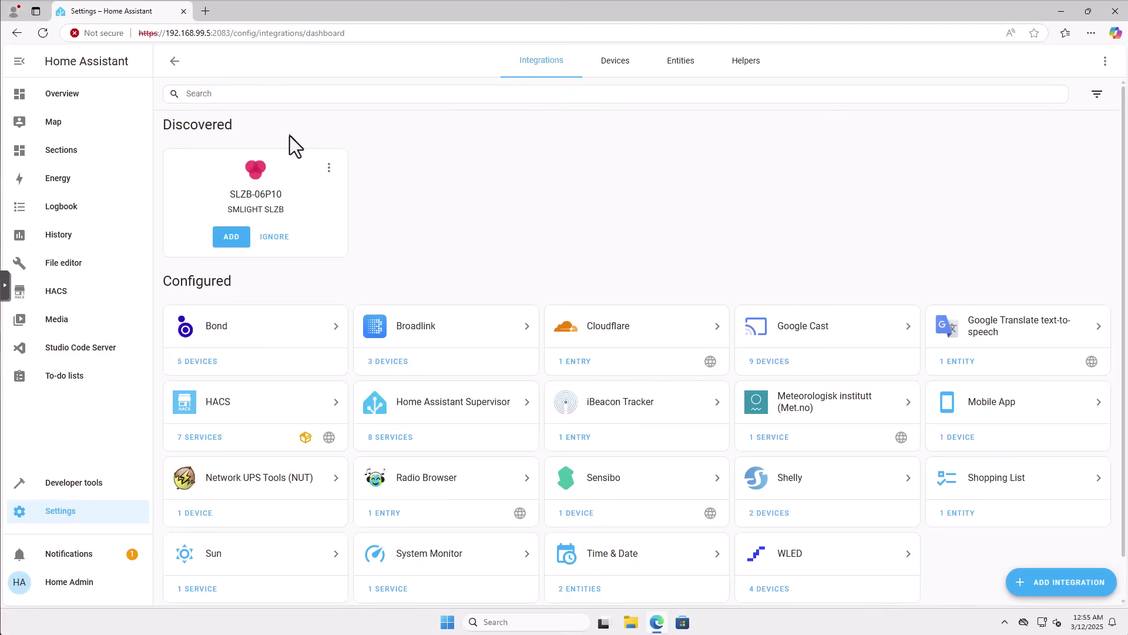
{"action": "left_click", "coordinate": [206, 11]}
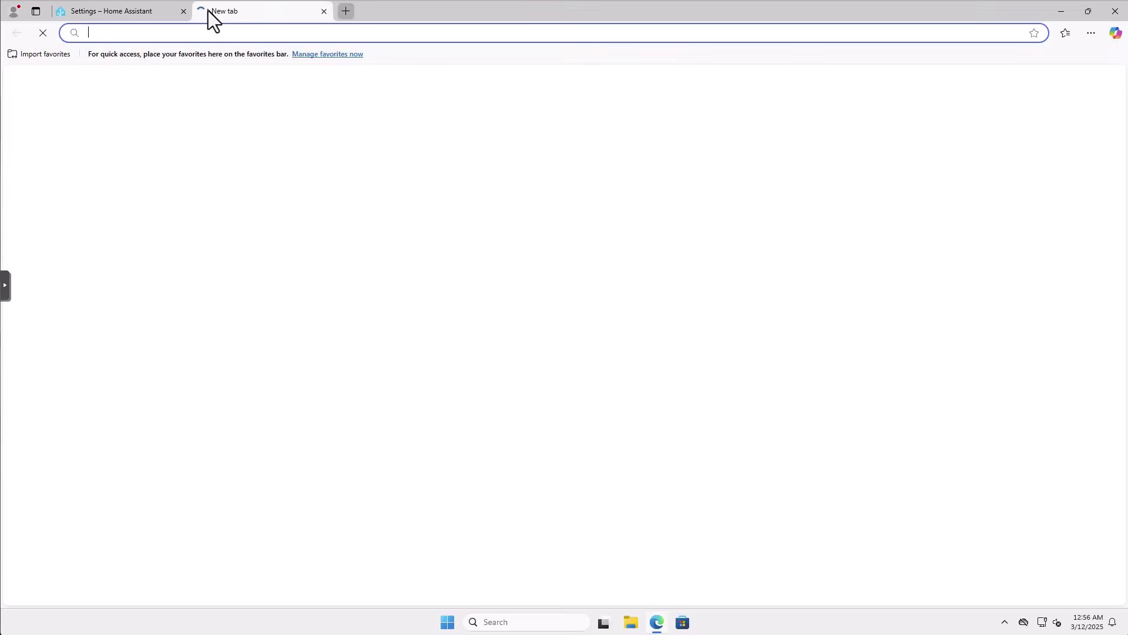
{"action": "type", "text": "http://192.168.99."}
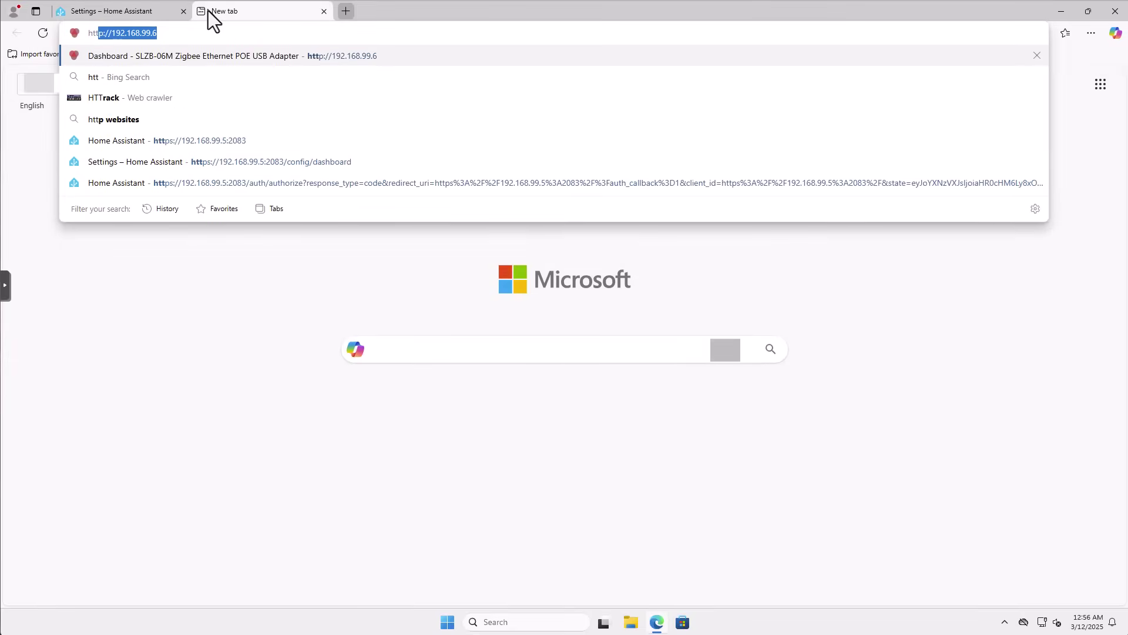
{"action": "type", "text": "142"}
{"action": "key", "text": "Return"}
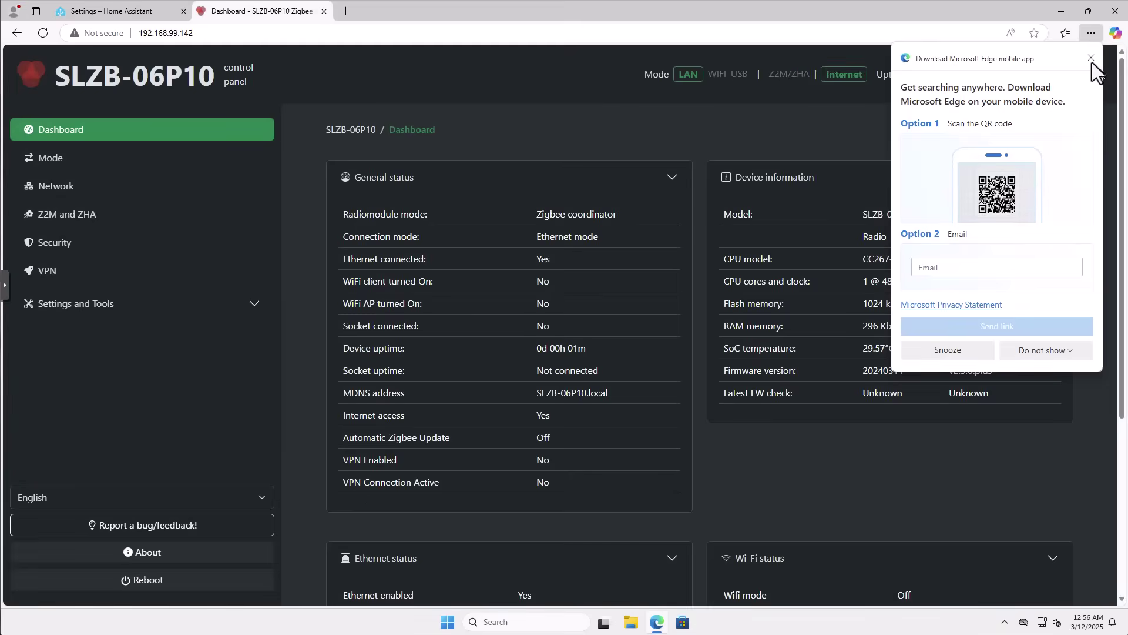
{"action": "left_click", "coordinate": [1091, 59]}
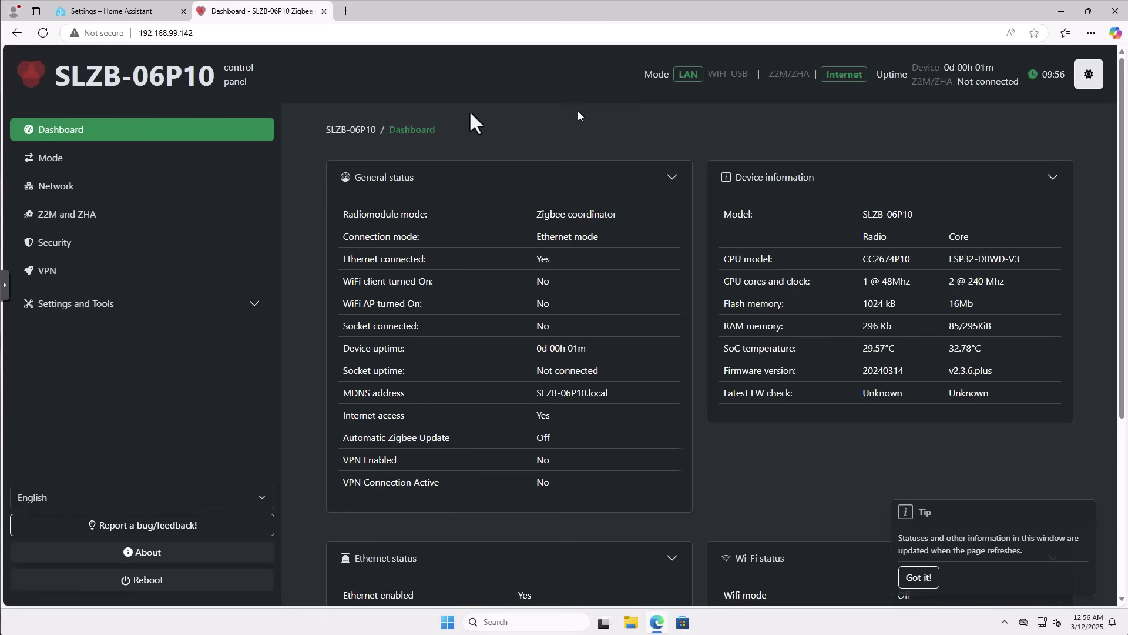
{"action": "left_click", "coordinate": [42, 159]}
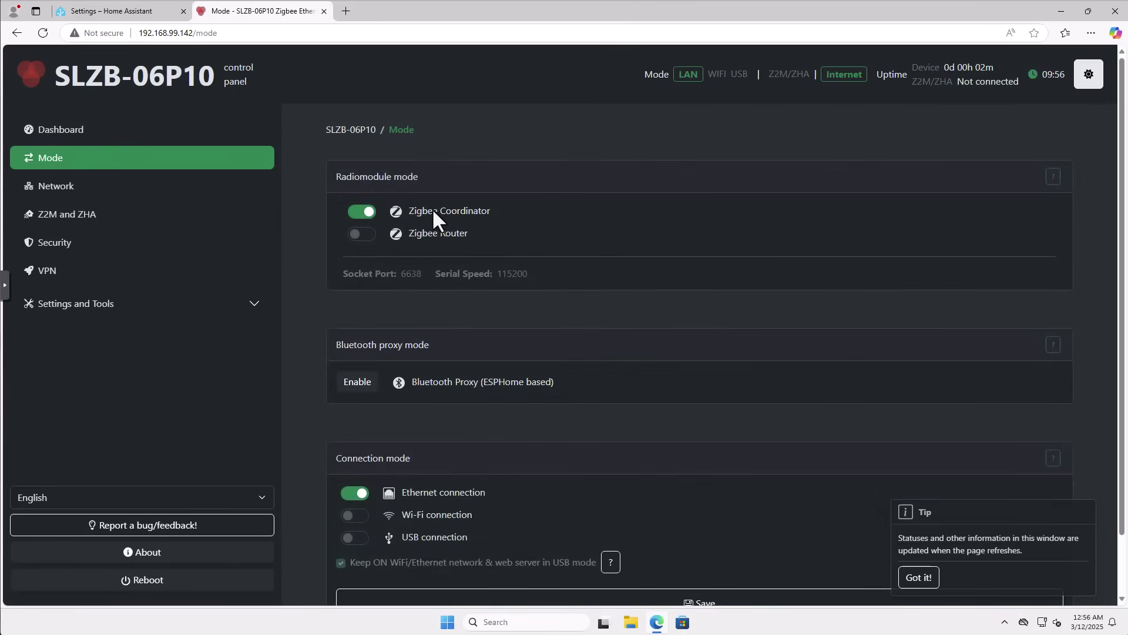
{"action": "scroll", "coordinate": [435, 218], "scroll_direction": "down", "scroll_amount": 2}
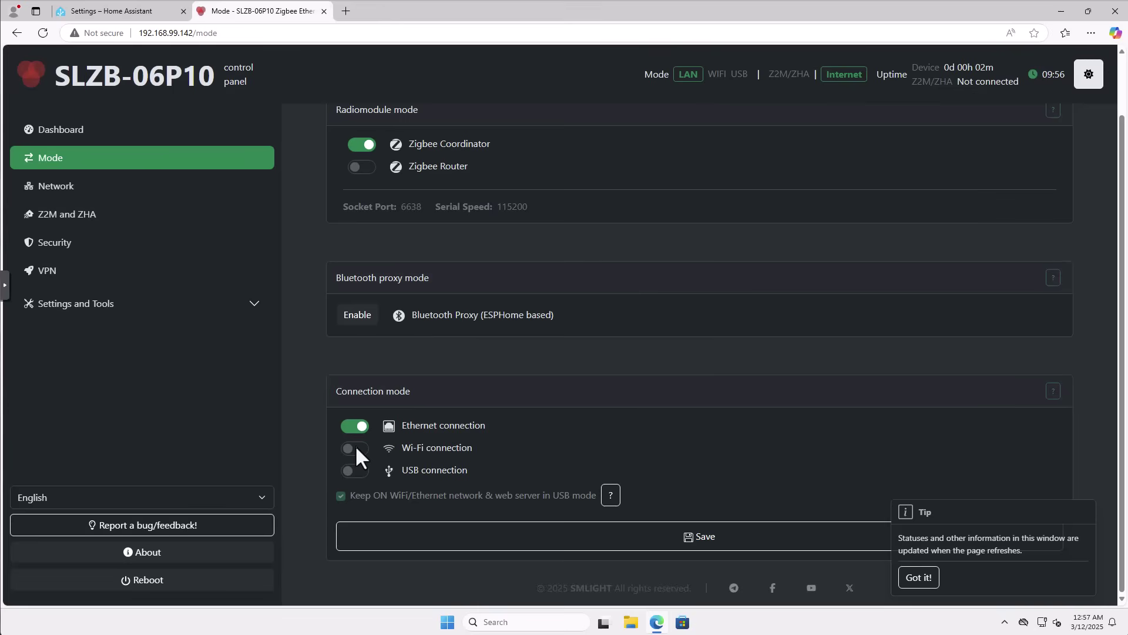
Disable DHCP for the adapter's Ethernet connection and set the static IP address to 192.168.99.110 and the gateway to 192.168.99.1.
{"action": "left_click", "coordinate": [83, 183]}
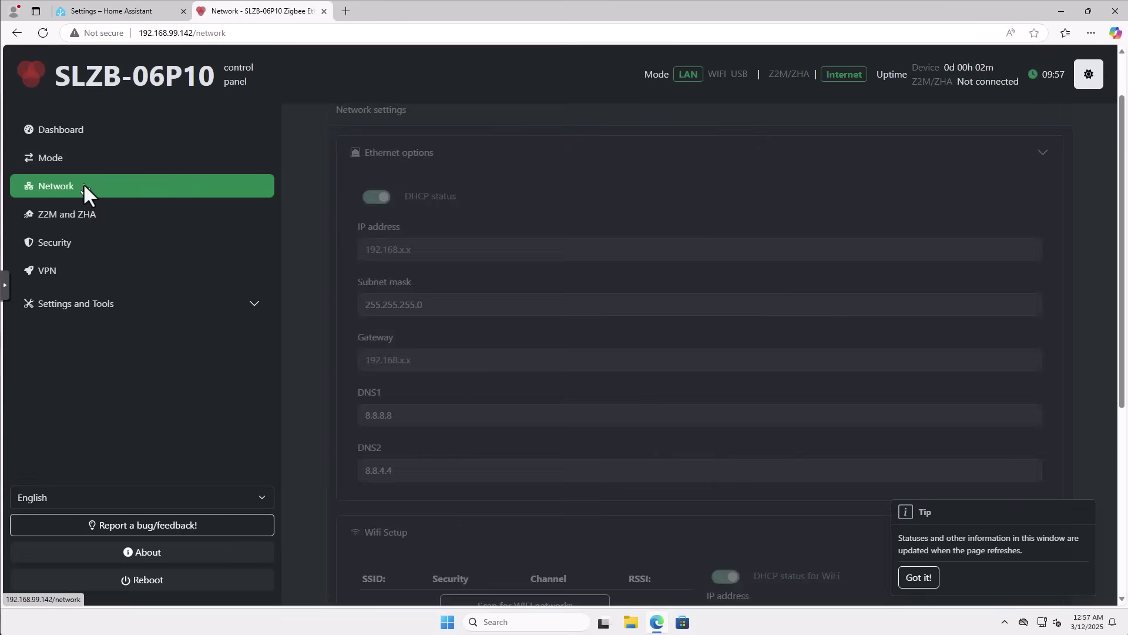
{"action": "left_click", "coordinate": [373, 197]}
{"action": "left_click", "coordinate": [421, 247]}
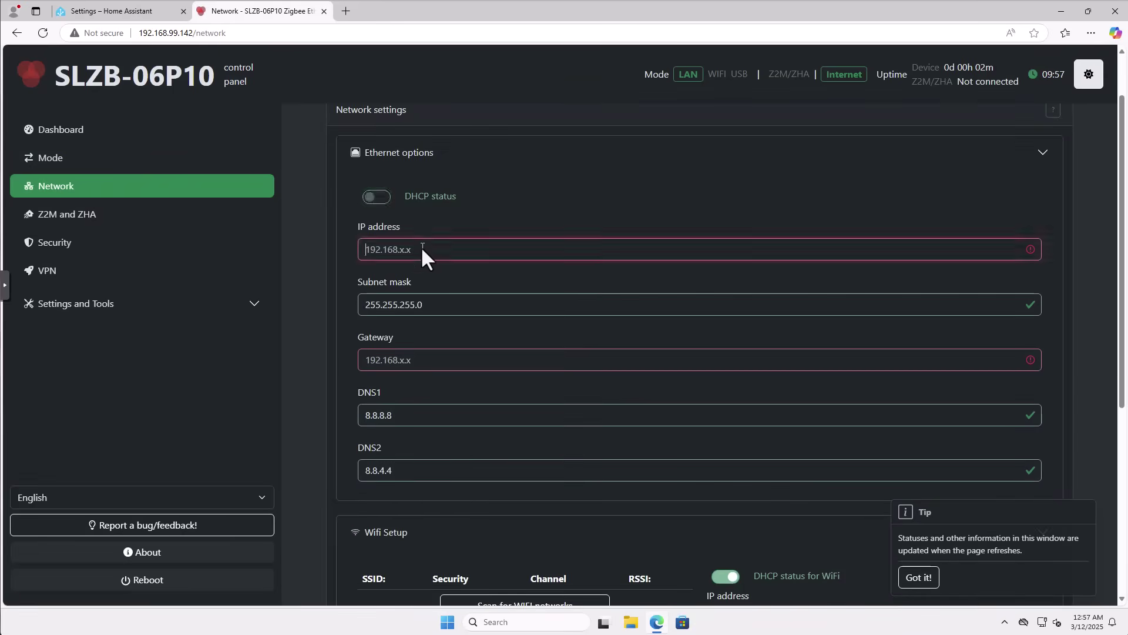
{"action": "type", "text": "192.168.99.110"}
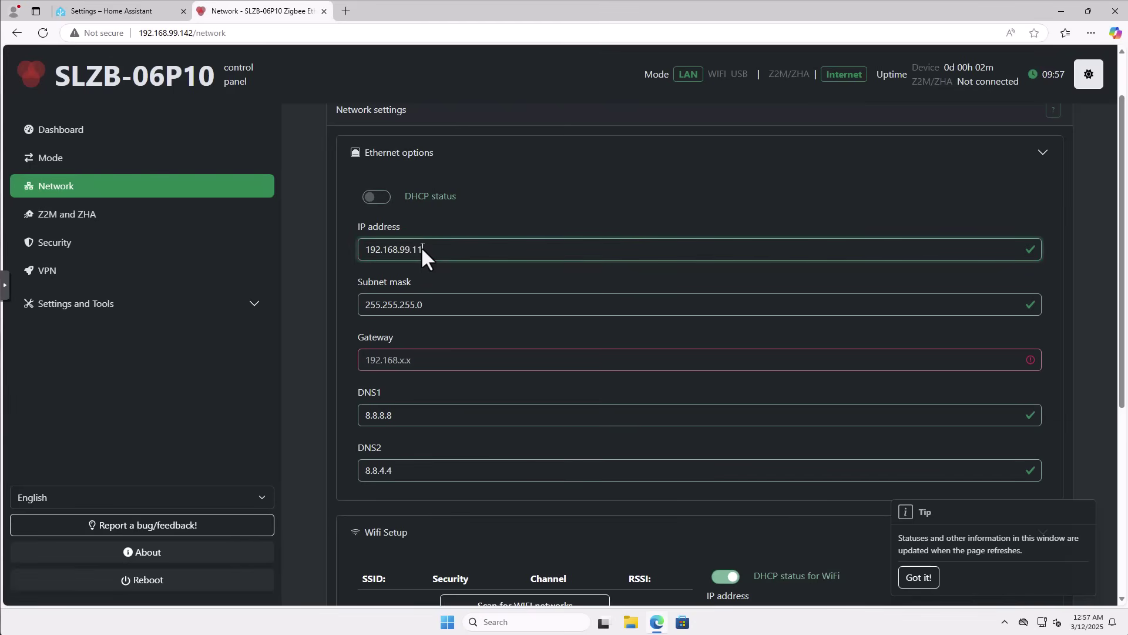
{"action": "left_click", "coordinate": [409, 359]}
{"action": "type", "text": "192.168.99.1"}
Review and save the adapter's network settings, then reboot it and go to 192.168.99.110.
{"action": "scroll", "coordinate": [408, 374], "scroll_direction": "down", "scroll_amount": 2}
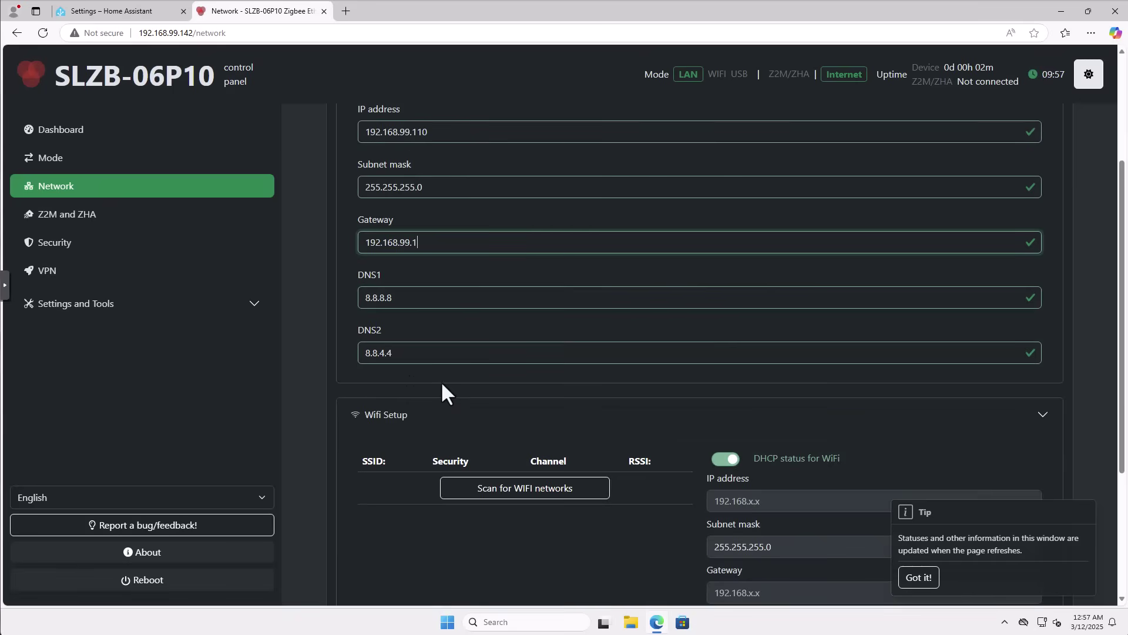
{"action": "scroll", "coordinate": [445, 392], "scroll_direction": "down", "scroll_amount": 2}
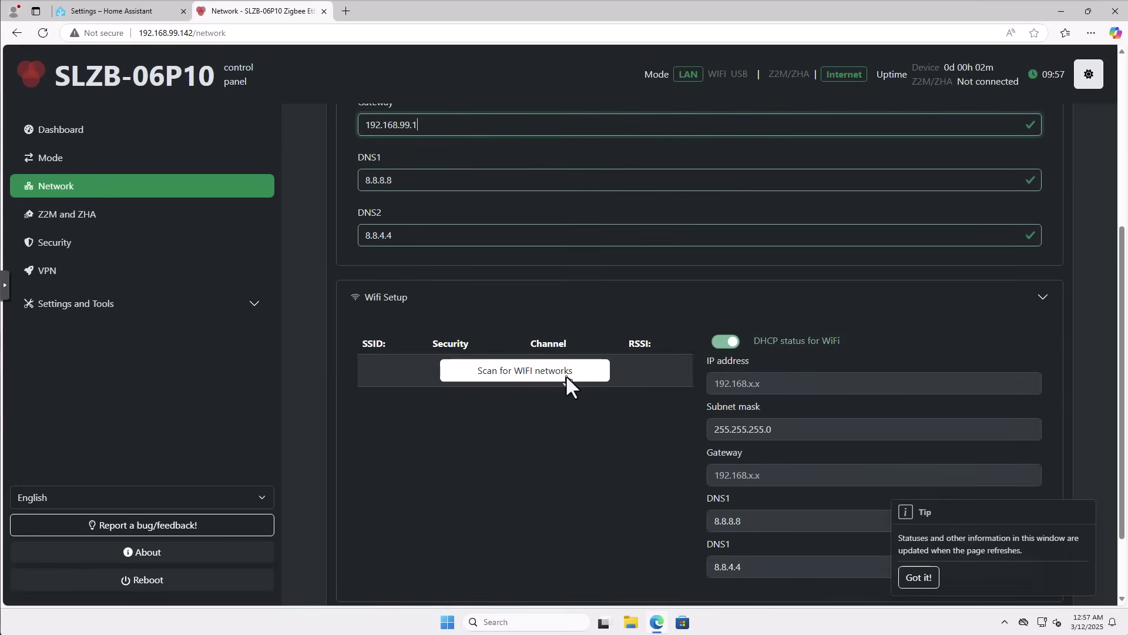
{"action": "scroll", "coordinate": [566, 375], "scroll_direction": "down", "scroll_amount": 2}
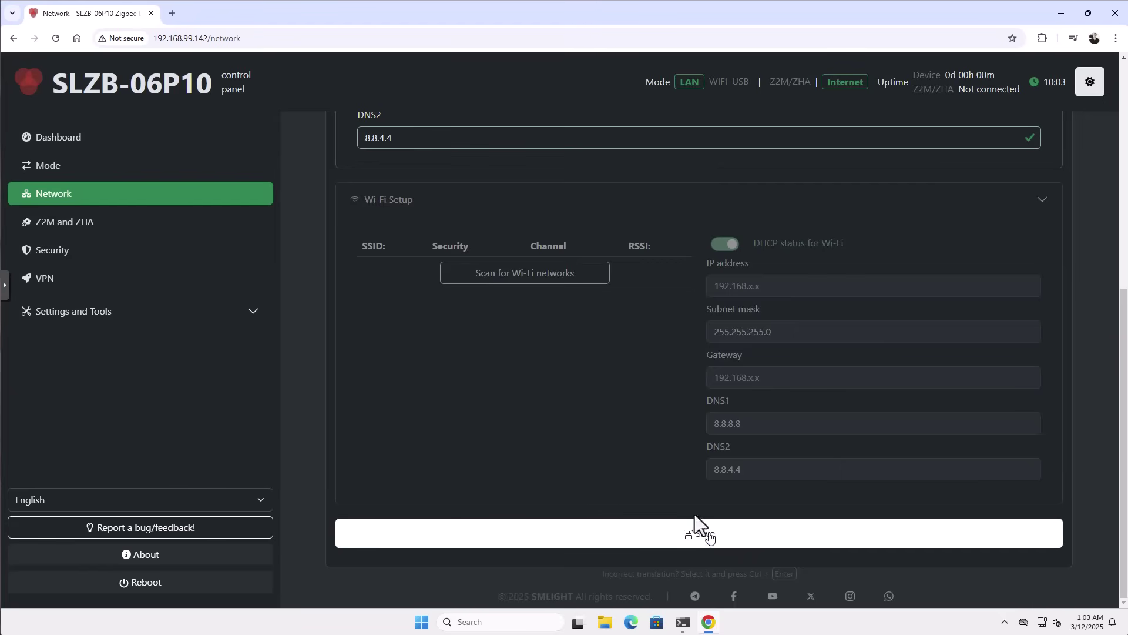
{"action": "left_click", "coordinate": [632, 433]}
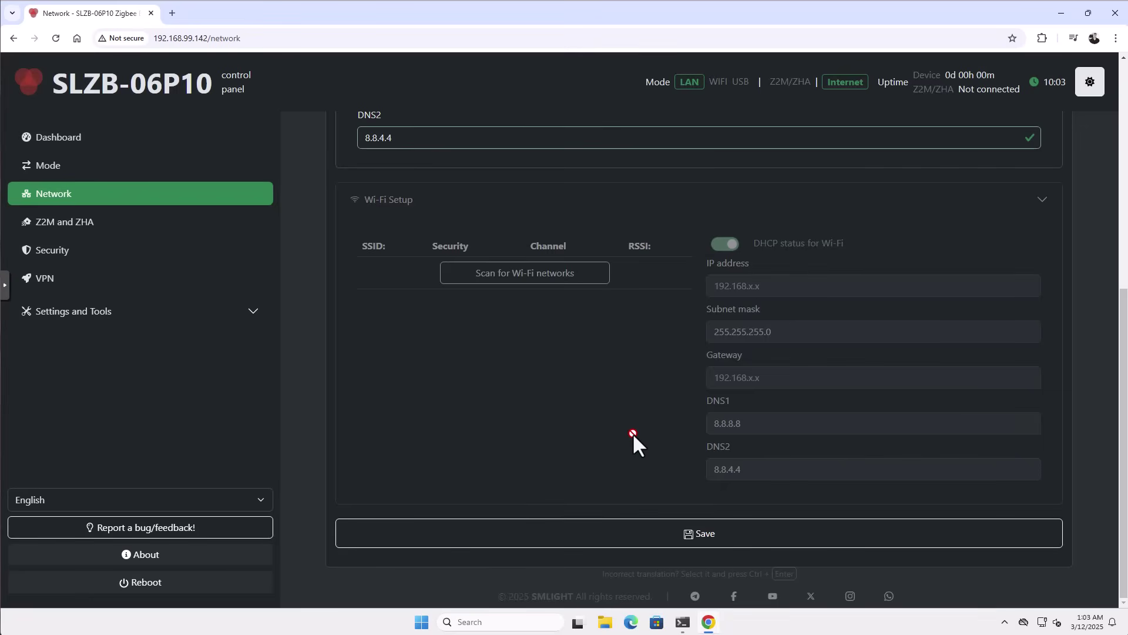
{"action": "scroll", "coordinate": [632, 432], "scroll_direction": "up", "scroll_amount": 7}
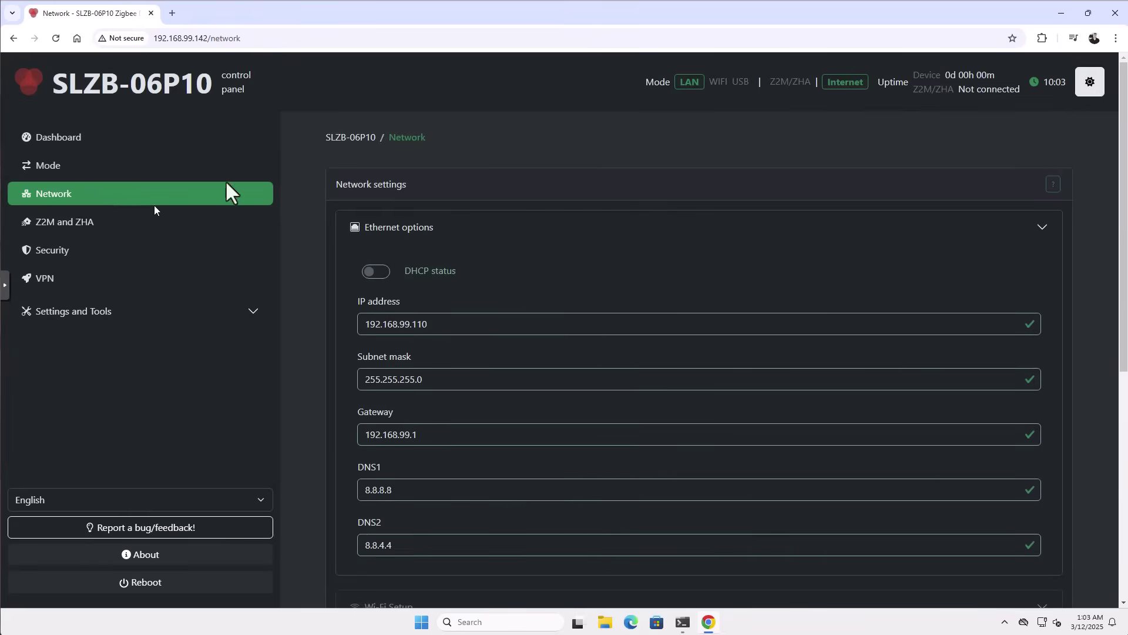
{"action": "scroll", "coordinate": [488, 302], "scroll_direction": "down", "scroll_amount": 1}
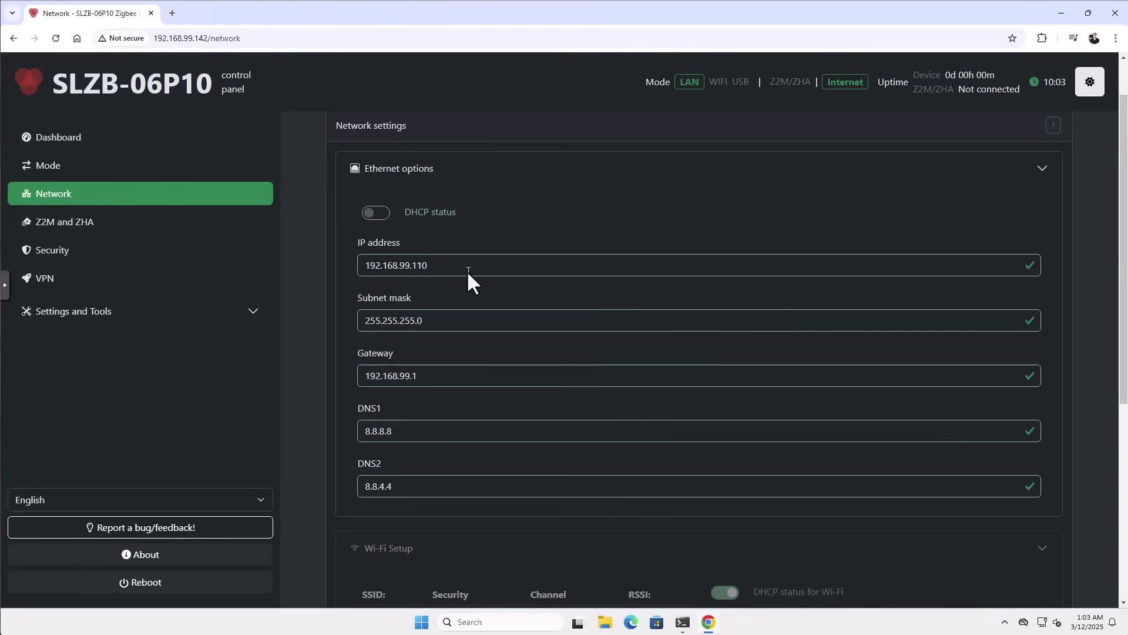
{"action": "scroll", "coordinate": [467, 270], "scroll_direction": "down", "scroll_amount": 4}
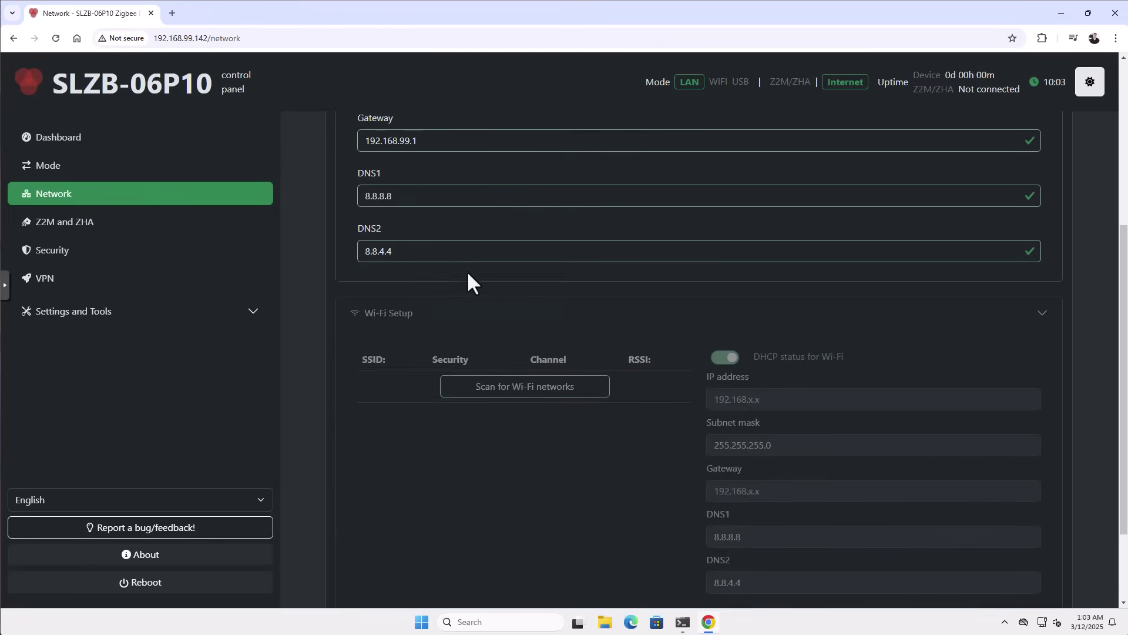
{"action": "left_click", "coordinate": [708, 534]}
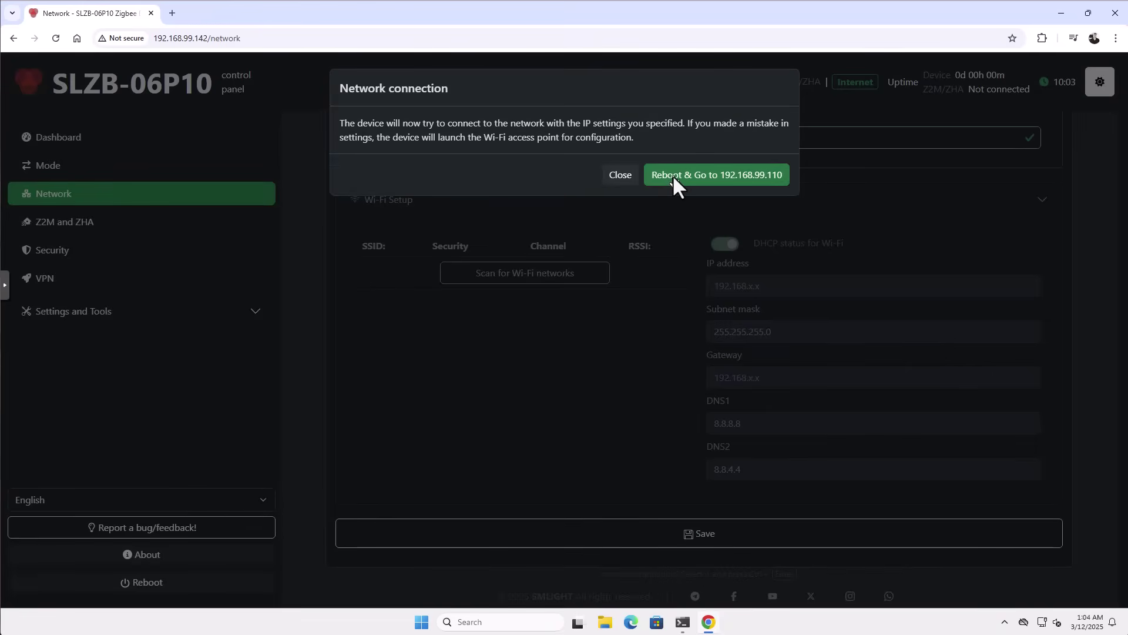
{"action": "left_click", "coordinate": [728, 171]}
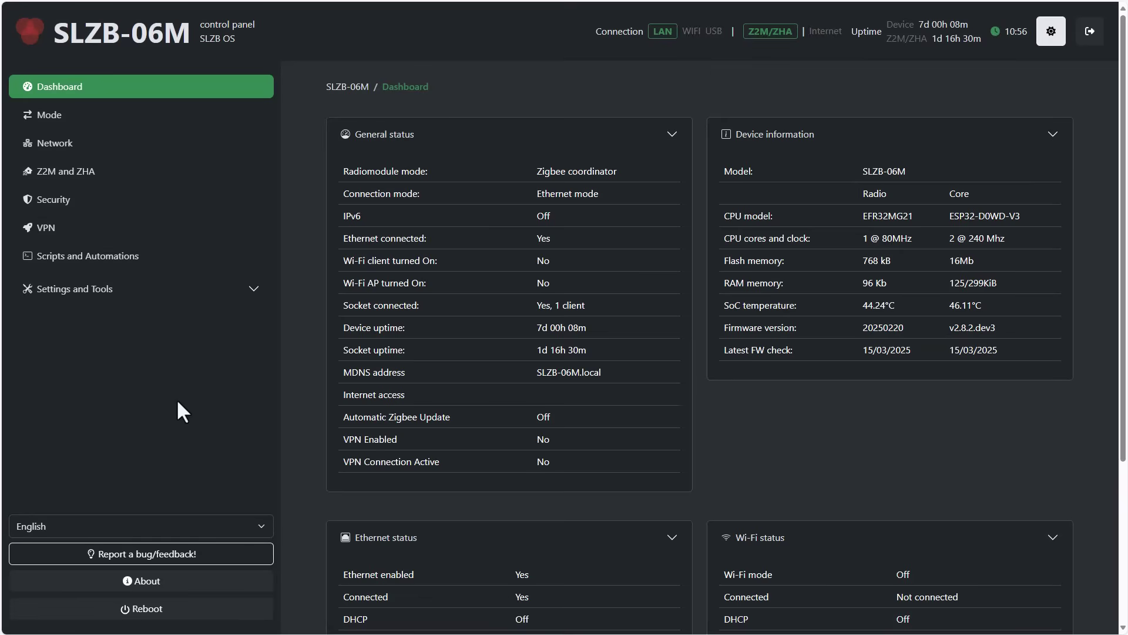
Look at the firmware update settings and the mode settings in the adapter's control panel.
{"action": "left_click", "coordinate": [89, 295]}
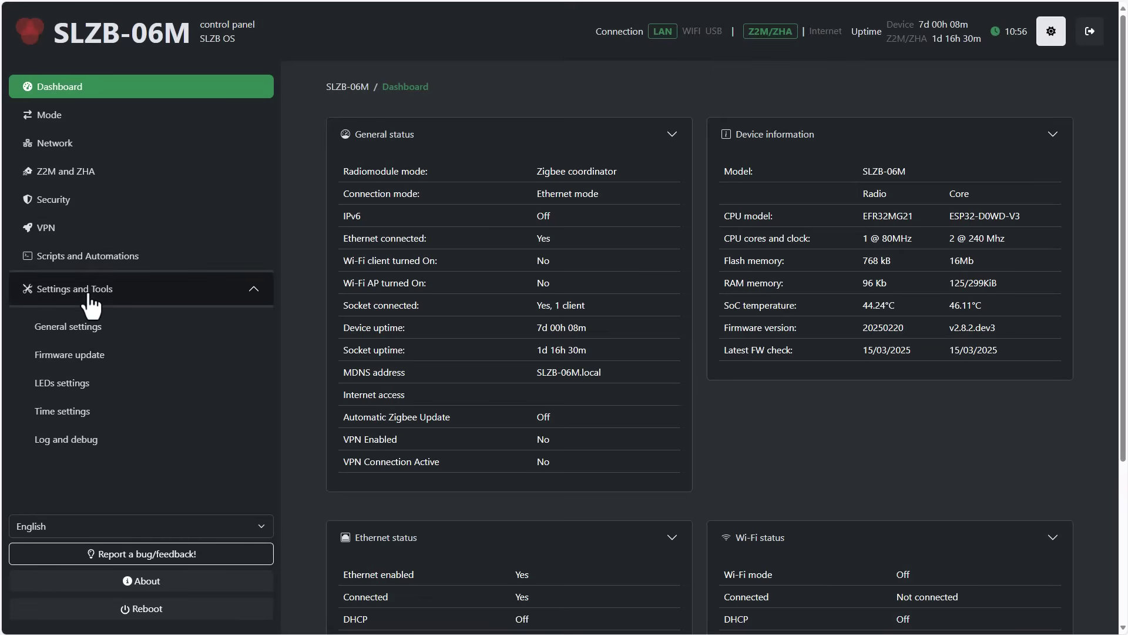
{"action": "left_click", "coordinate": [66, 360]}
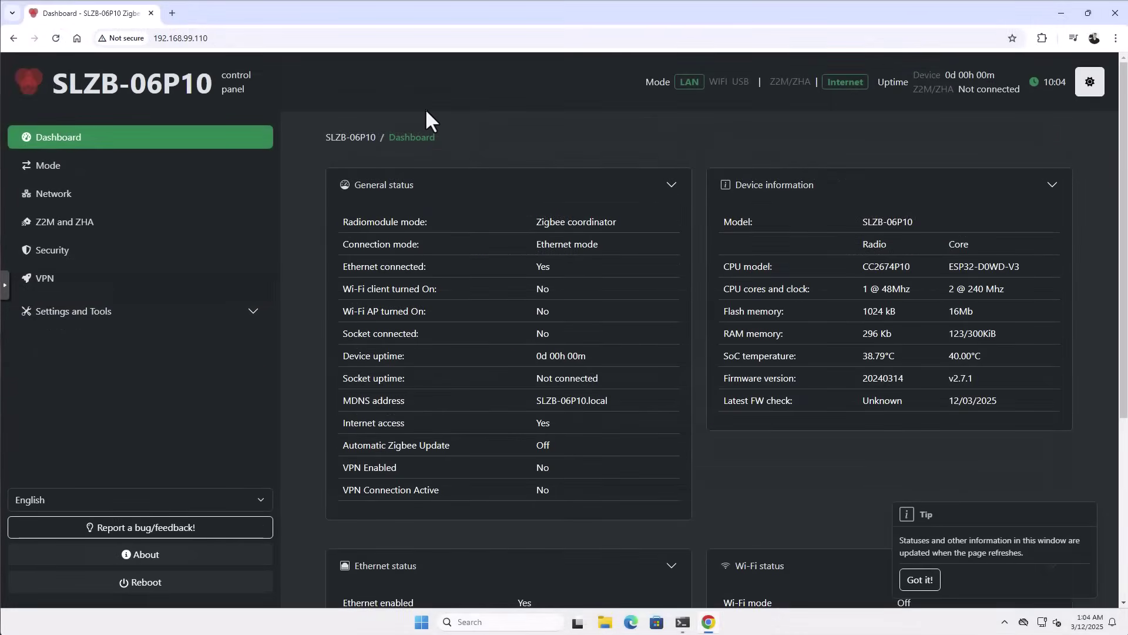
{"action": "left_click", "coordinate": [65, 169]}
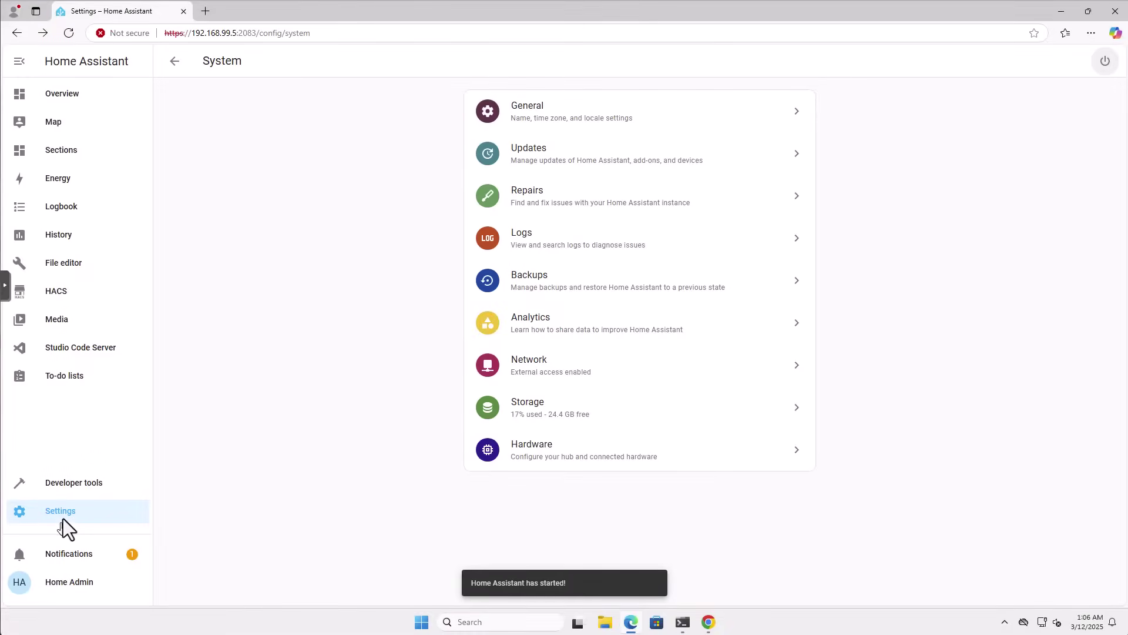
Add the discovered SLZB-06P10 to Home Assistant with the SMLIGHT SLZB integration, leaving its area unassigned.
{"action": "left_click", "coordinate": [62, 519]}
{"action": "left_click", "coordinate": [544, 163]}
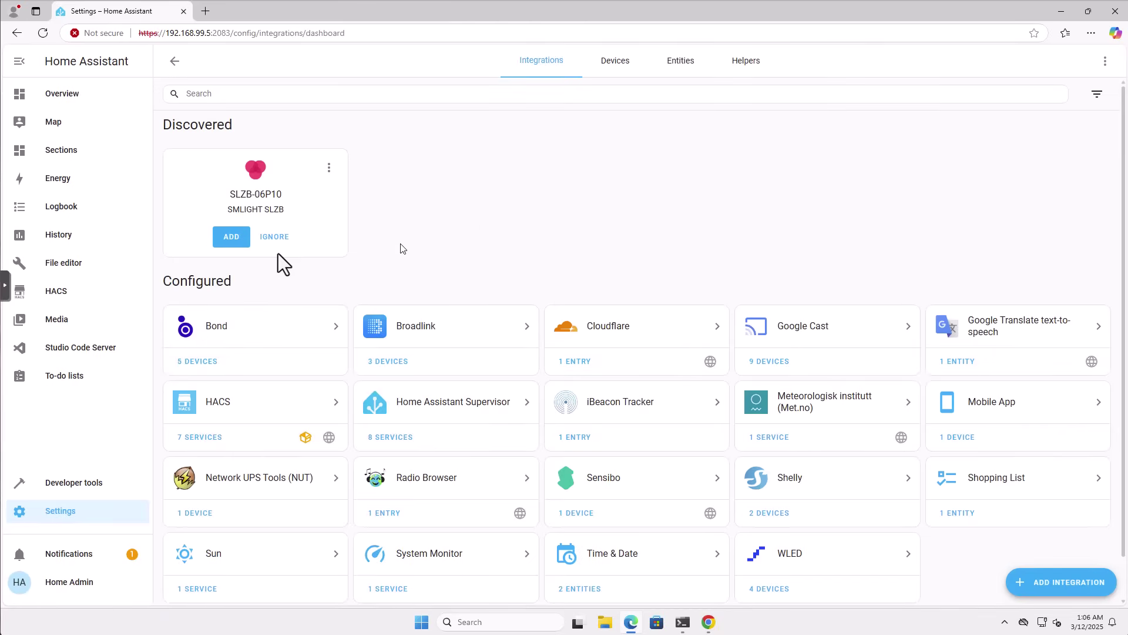
{"action": "left_click", "coordinate": [229, 238]}
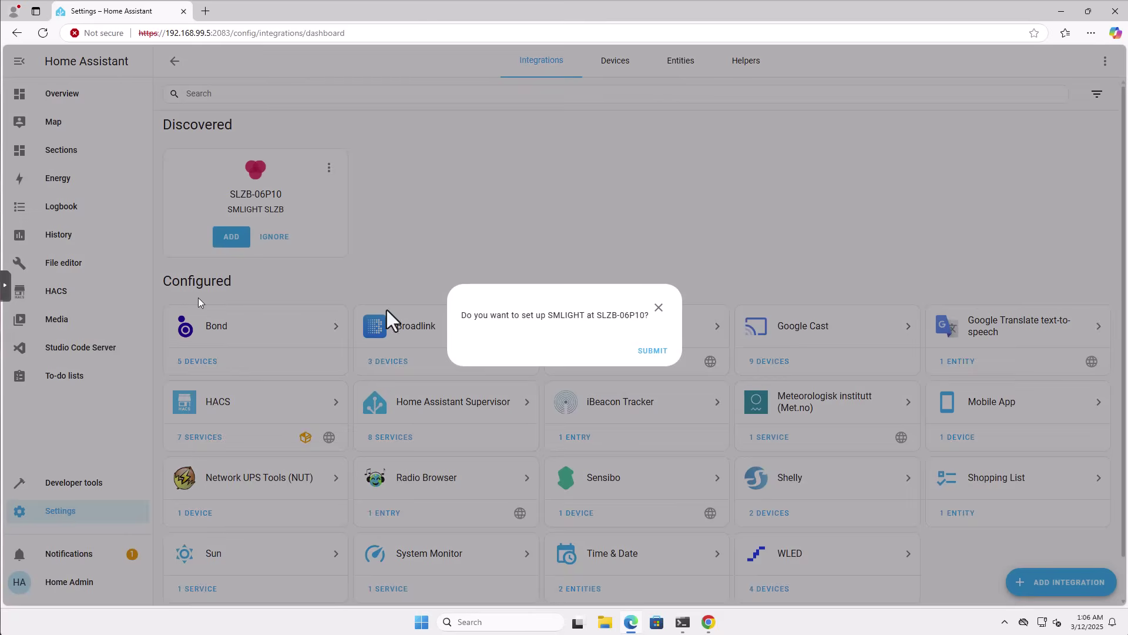
{"action": "left_click", "coordinate": [650, 354]}
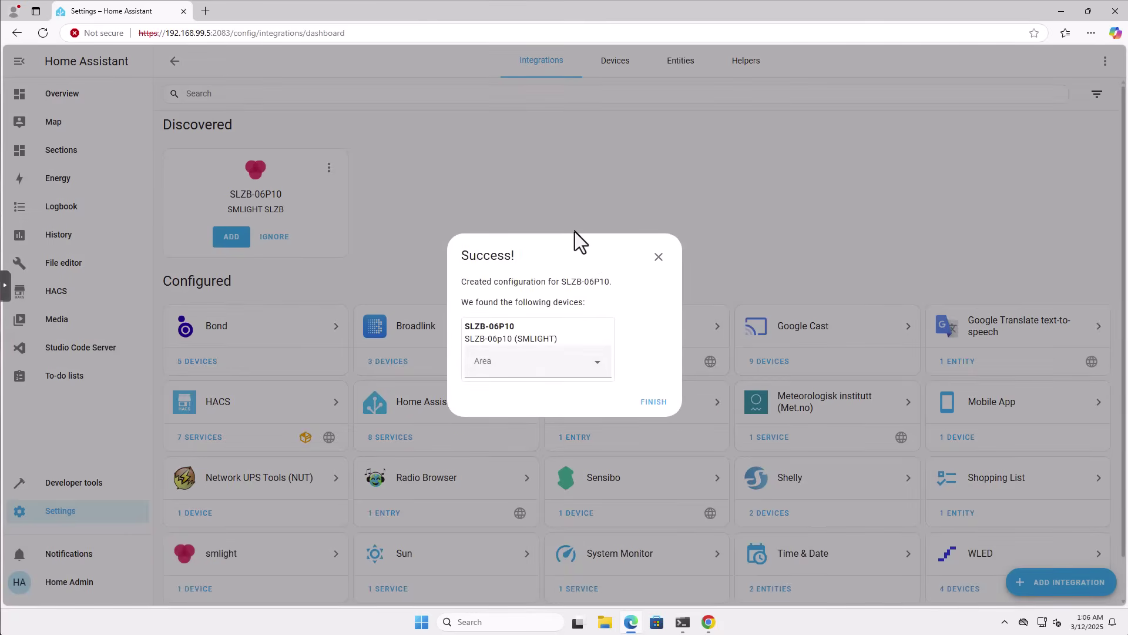
{"action": "left_click", "coordinate": [653, 401]}
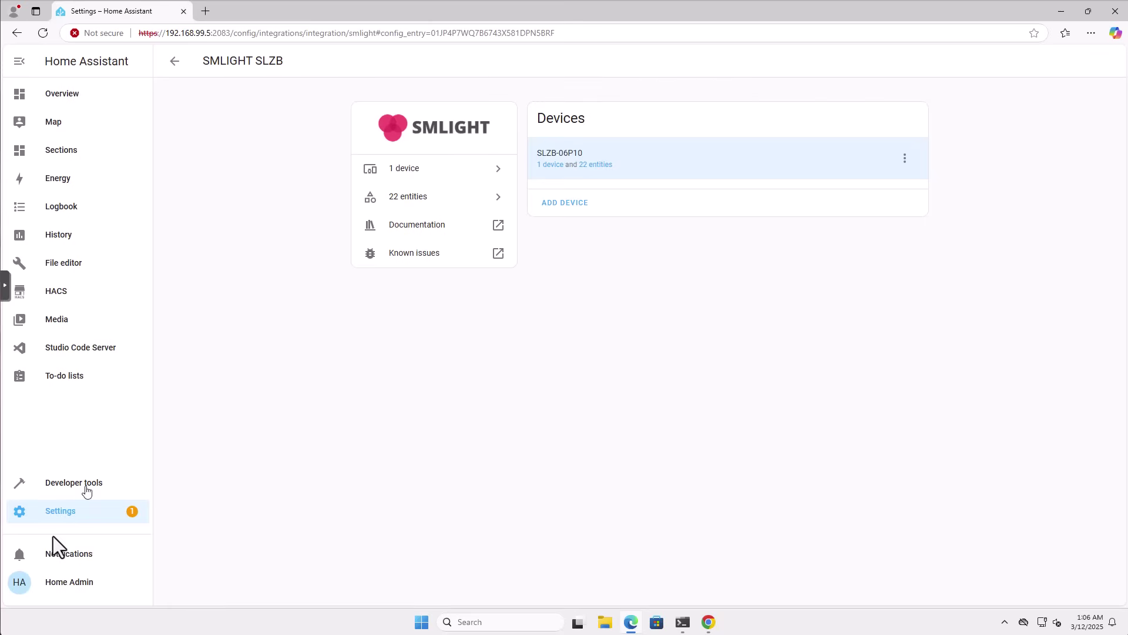
Start adding a new integration, searching the brands for "zha" and choosing Zigbee Home Automation.
{"action": "left_click", "coordinate": [56, 514]}
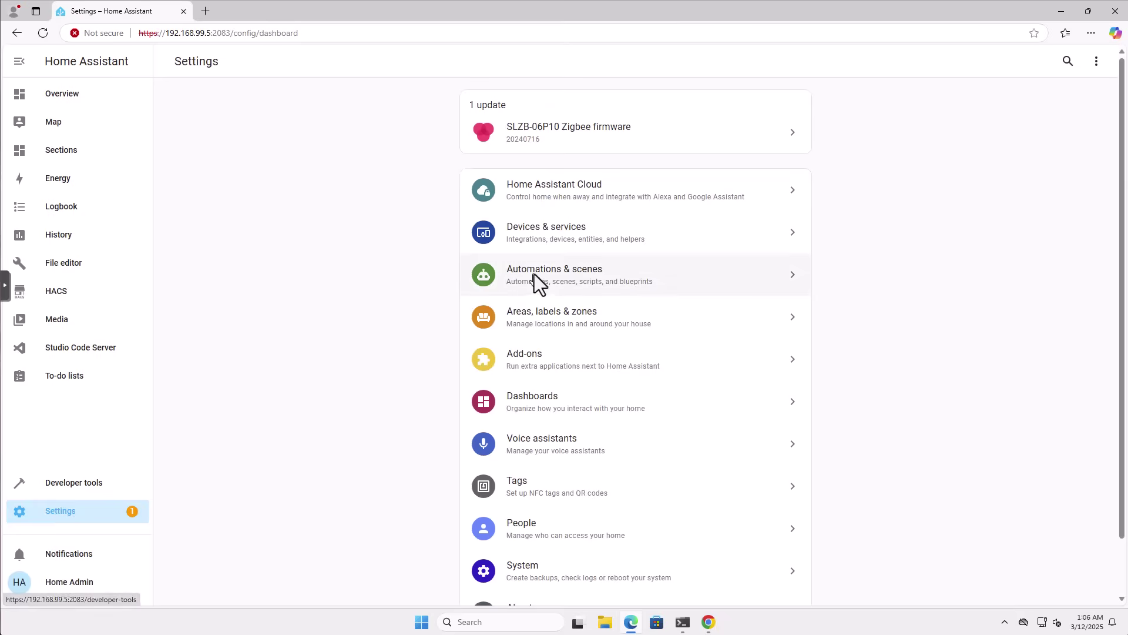
{"action": "left_click", "coordinate": [548, 234]}
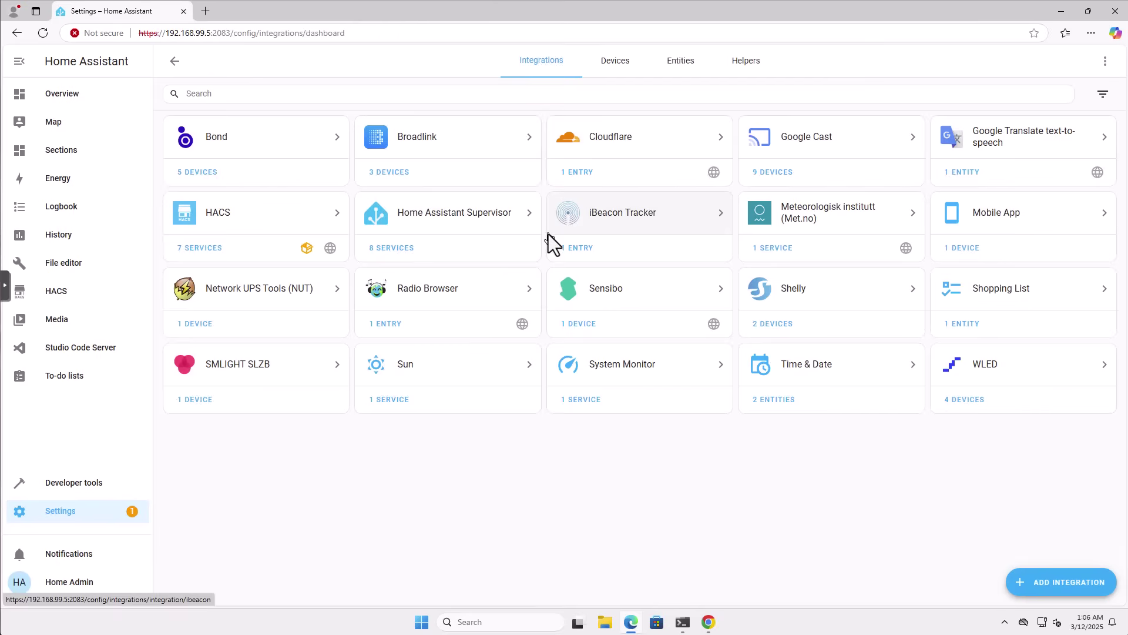
{"action": "left_click", "coordinate": [1049, 583]}
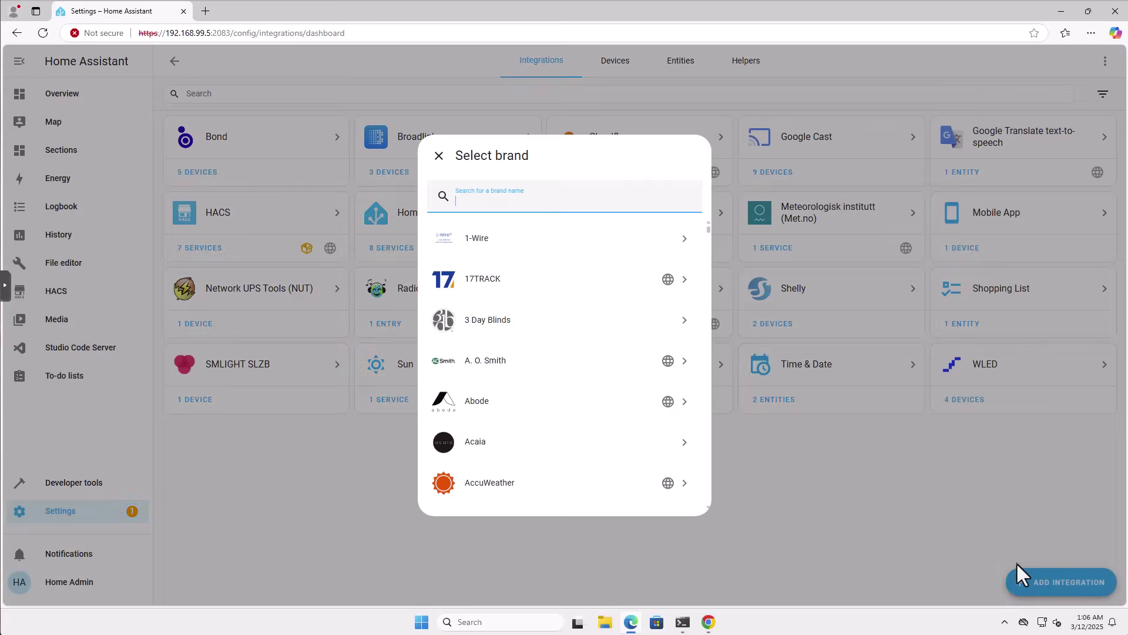
{"action": "type", "text": "zha"}
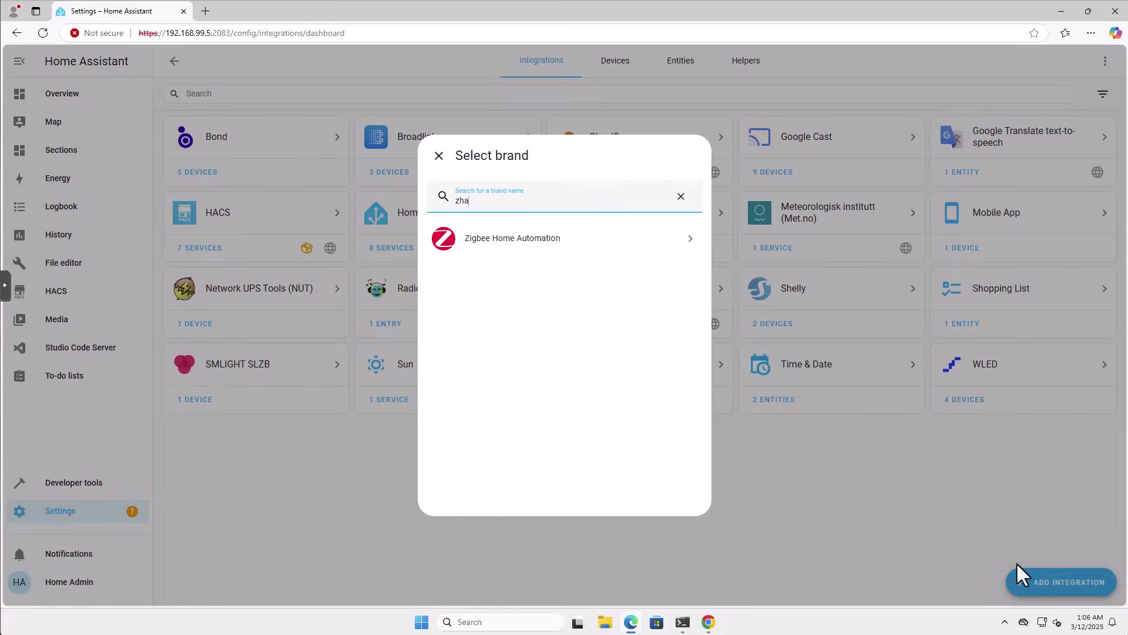
{"action": "left_click", "coordinate": [528, 238]}
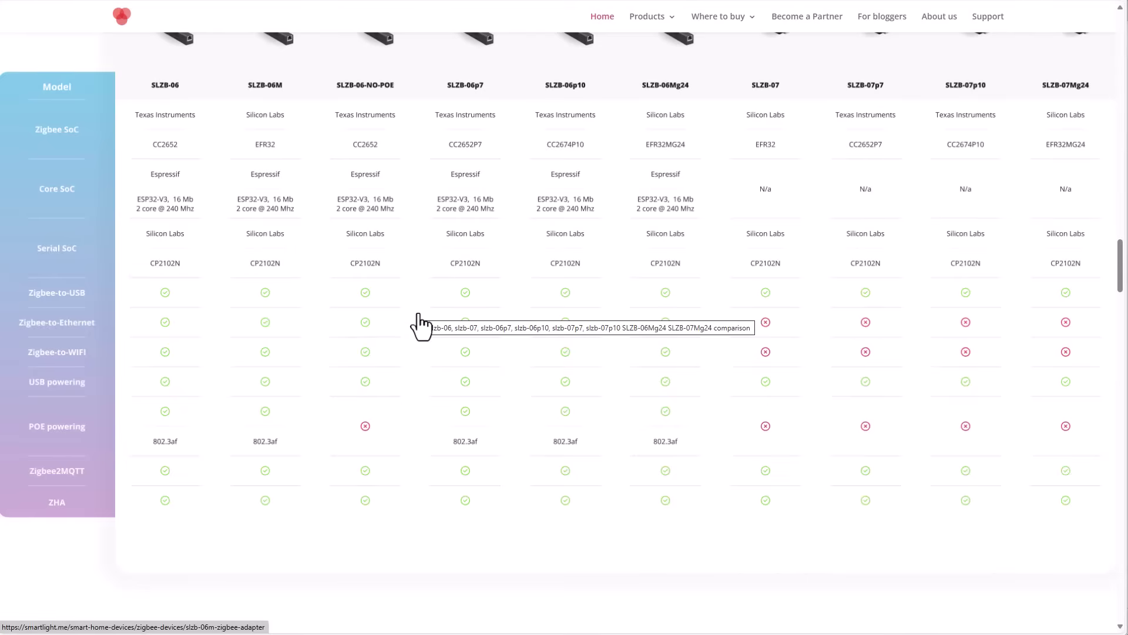
Check the adapter's Zigbee chip in the model comparison and submit ZNP (Texas Instruments Z-Stack) as the radio type.
{"action": "scroll", "coordinate": [419, 325], "scroll_direction": "up", "scroll_amount": 1}
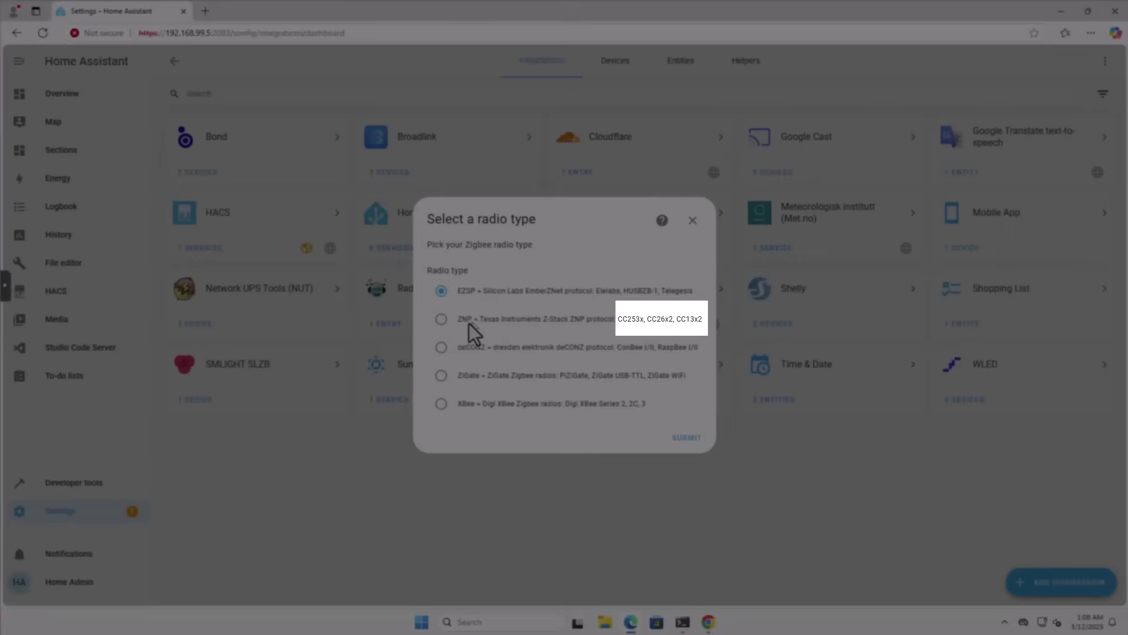
{"action": "left_click", "coordinate": [470, 324]}
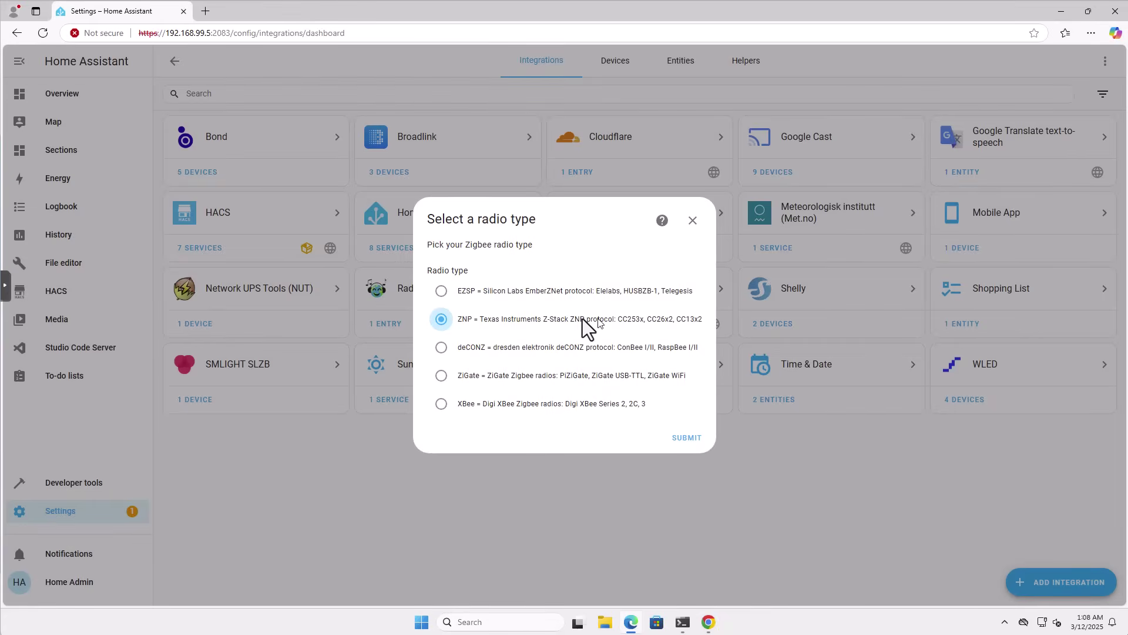
{"action": "left_click", "coordinate": [688, 438]}
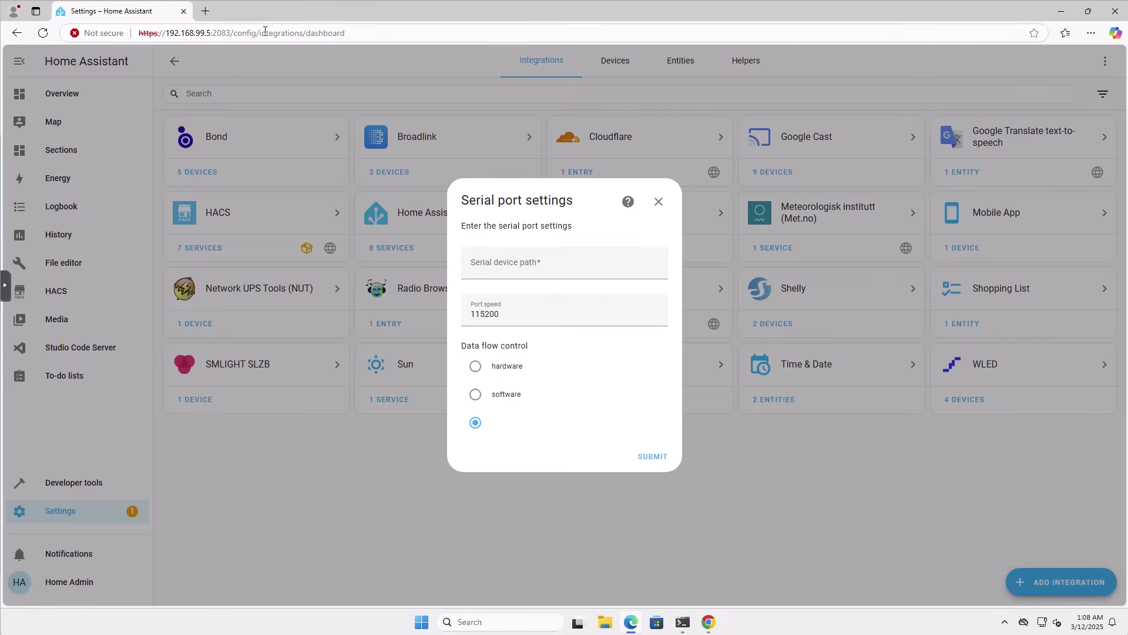
Generate the ZHA configuration in the SLZB-06P10 control panel and copy its socket address.
{"action": "left_click", "coordinate": [1061, 12]}
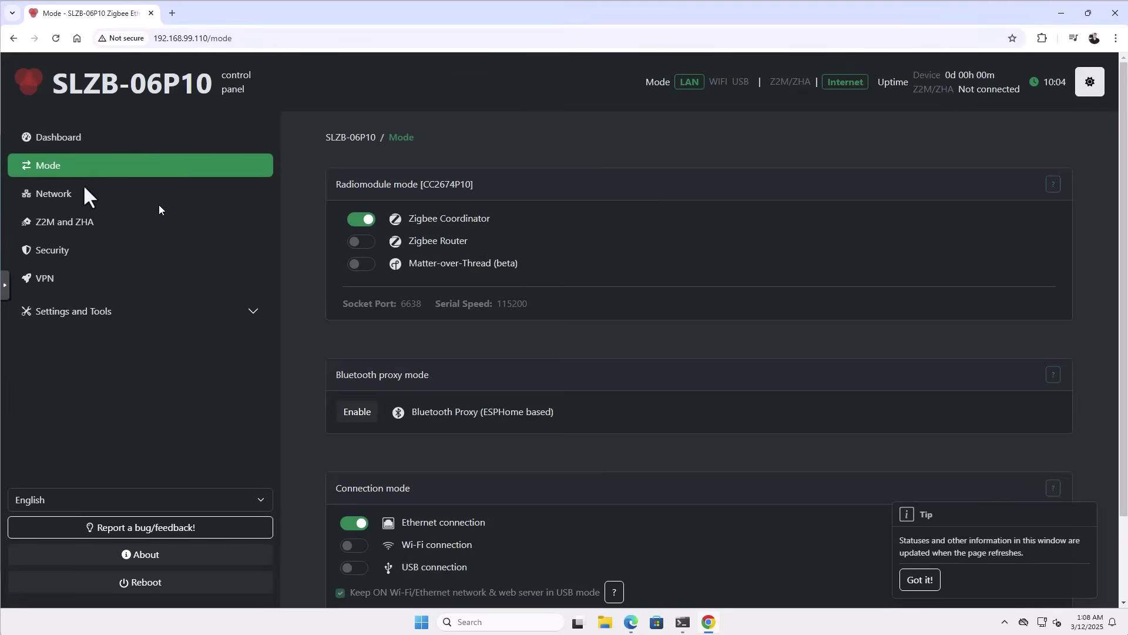
{"action": "left_click", "coordinate": [45, 229]}
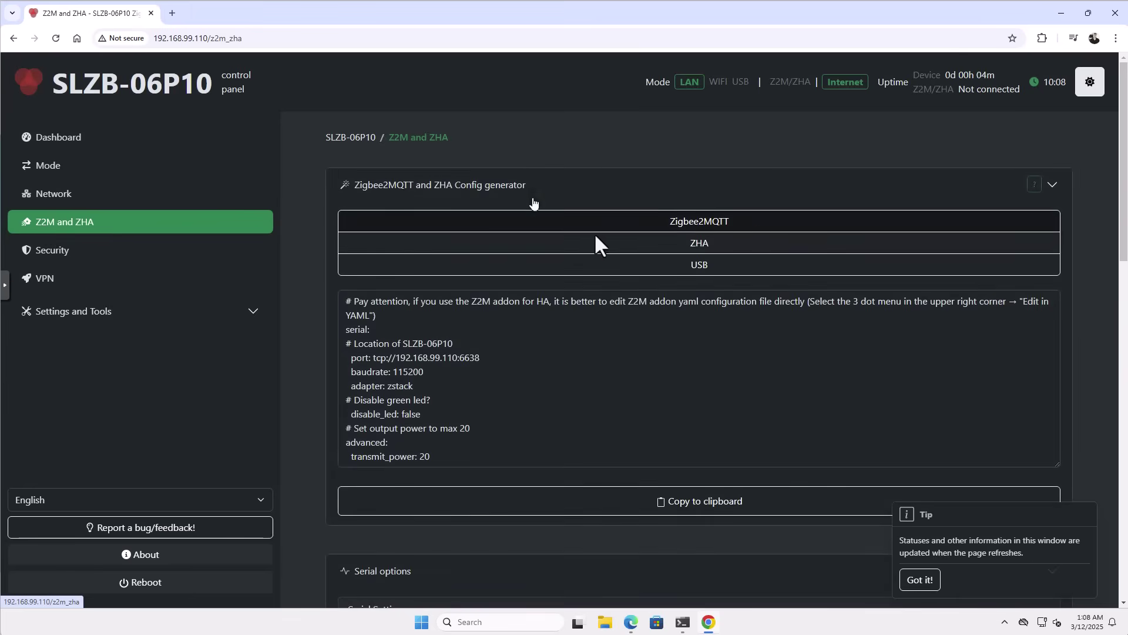
{"action": "left_click", "coordinate": [607, 241]}
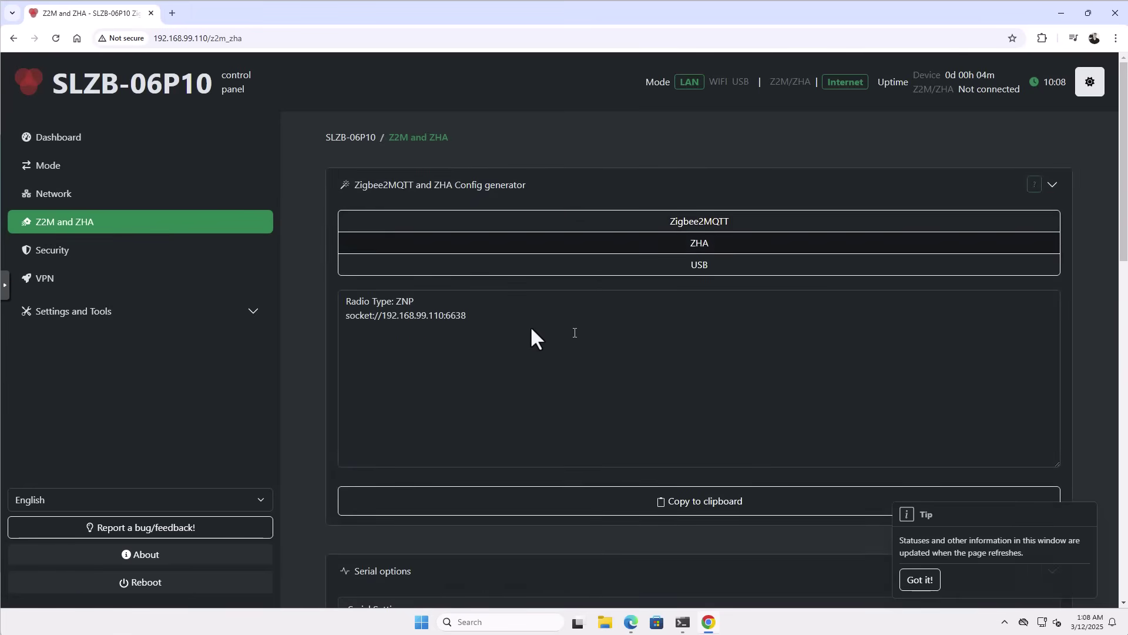
{"action": "left_click", "coordinate": [493, 318]}
{"action": "left_click_drag", "start_coordinate": [378, 320], "coordinate": [346, 317]}
{"action": "key", "text": "ctrl+c"}
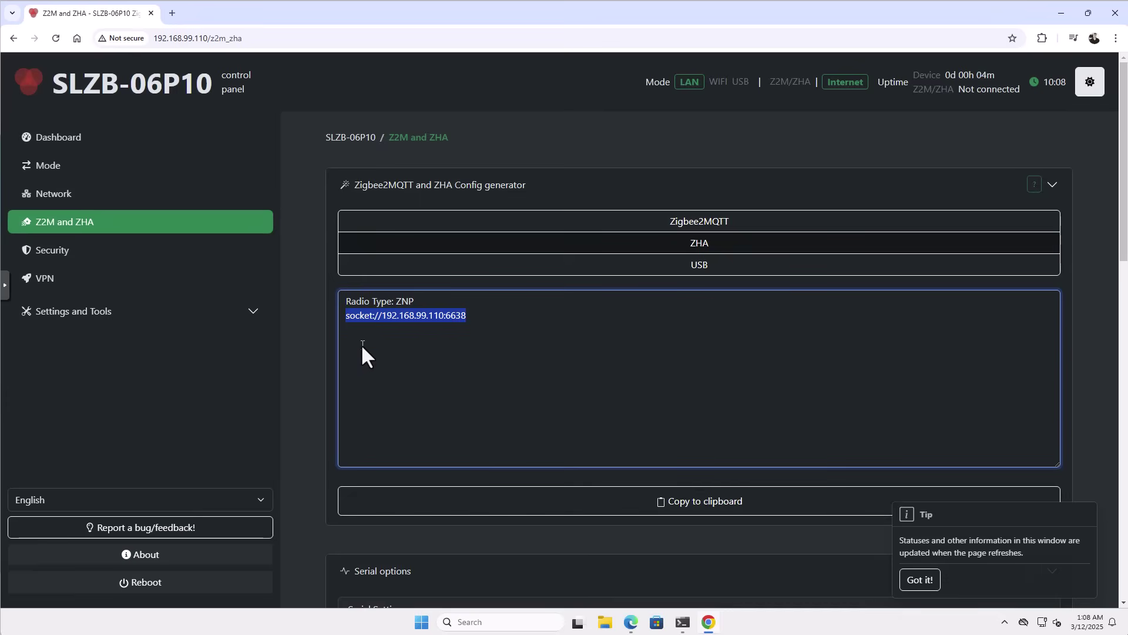
In Home Assistant, submit socket://192.168.99.110:6638 as the serial device path and create a new Zigbee network, leaving the device areas unassigned.
{"action": "left_click", "coordinate": [630, 622]}
{"action": "left_click", "coordinate": [478, 267]}
{"action": "key", "text": "ctrl+v"}
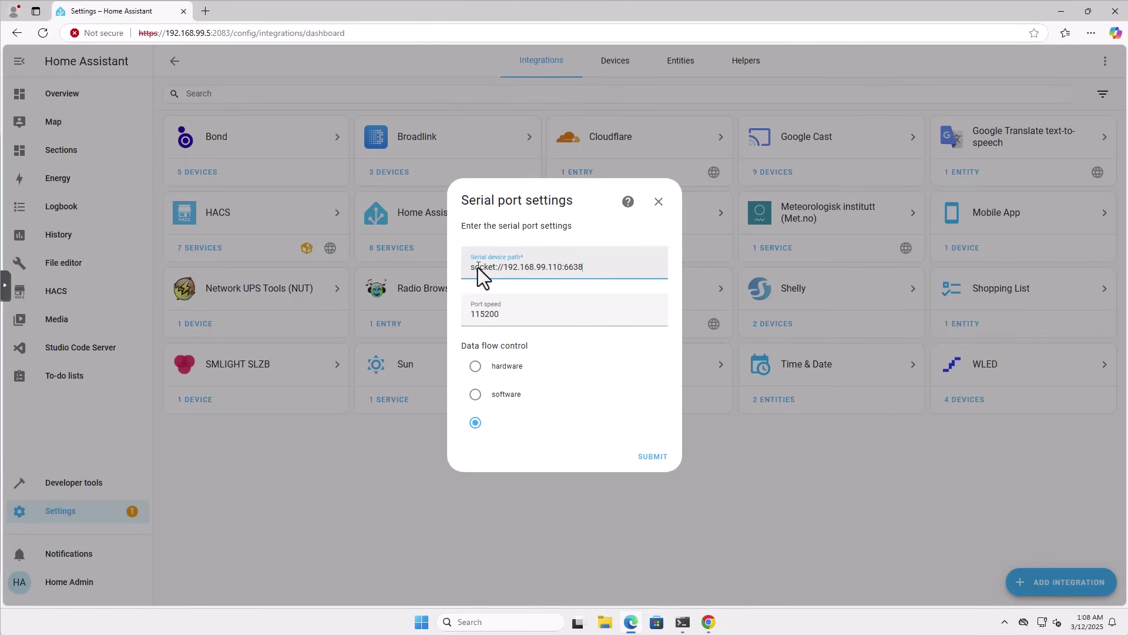
{"action": "left_click", "coordinate": [649, 457]}
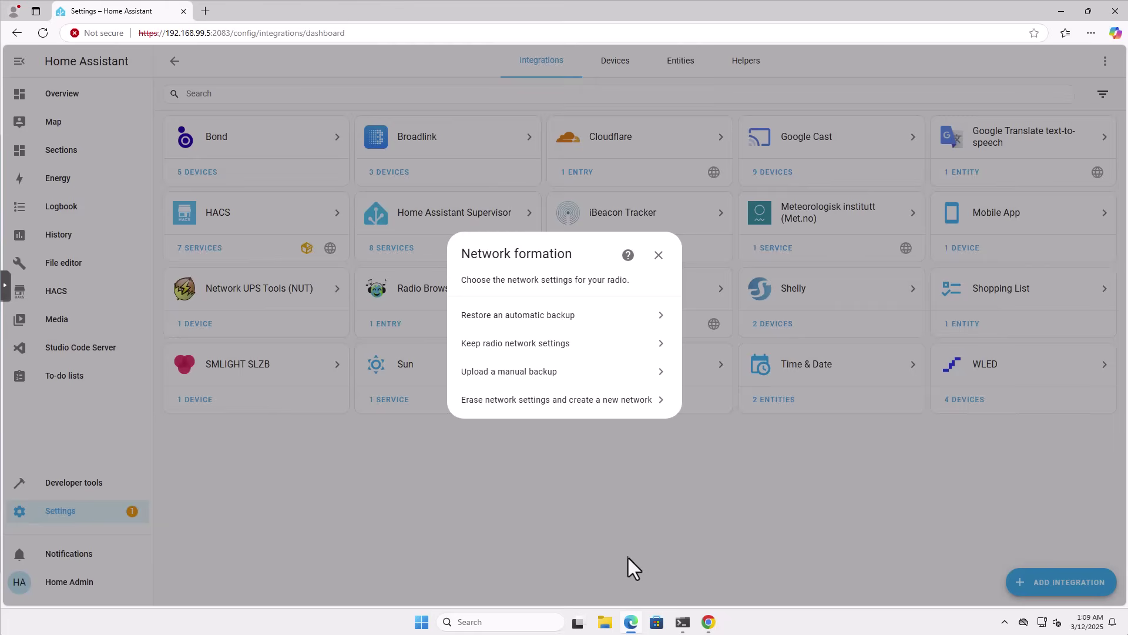
{"action": "left_click", "coordinate": [555, 407]}
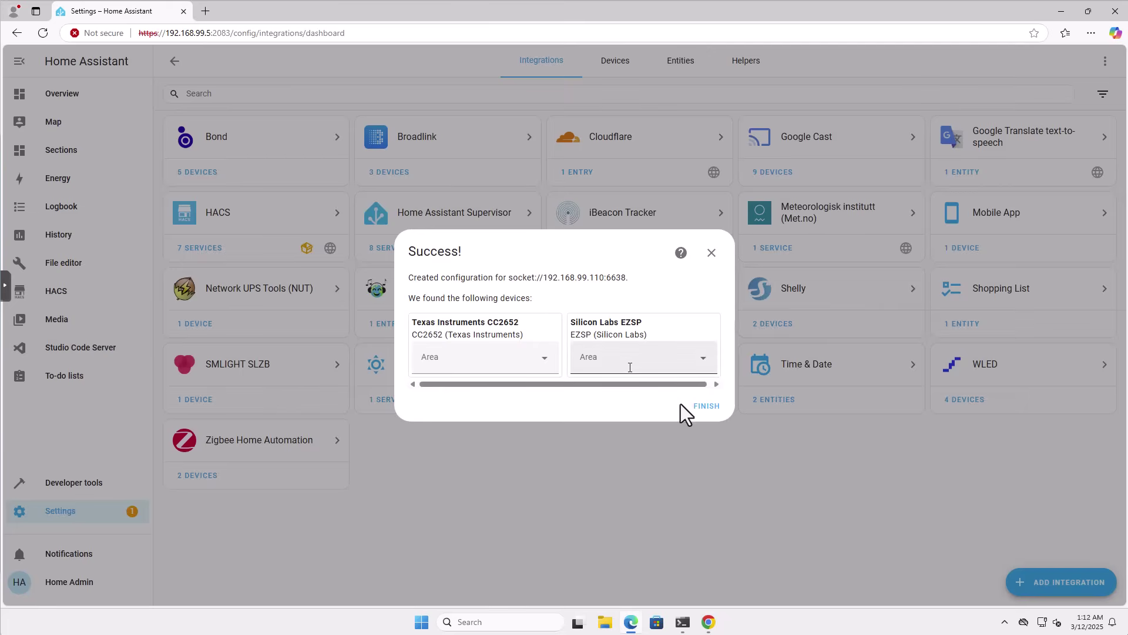
{"action": "left_click", "coordinate": [705, 407]}
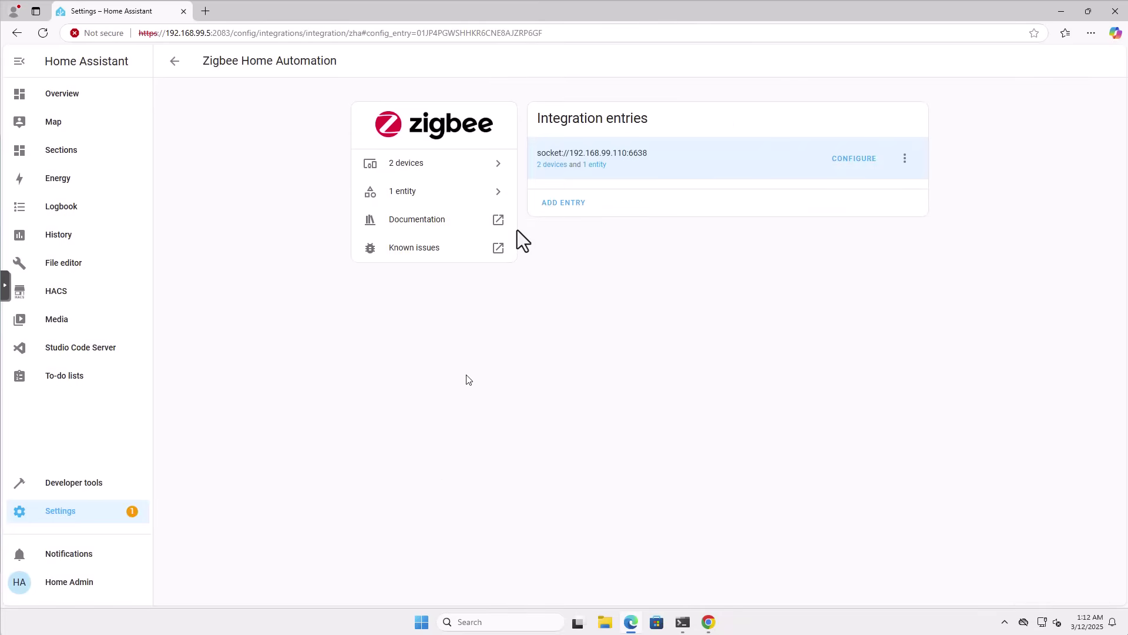
Look through the Zigbee Home Automation devices and try the search for new Zigbee devices via the Texas Instruments CC2652.
{"action": "left_click", "coordinate": [549, 166]}
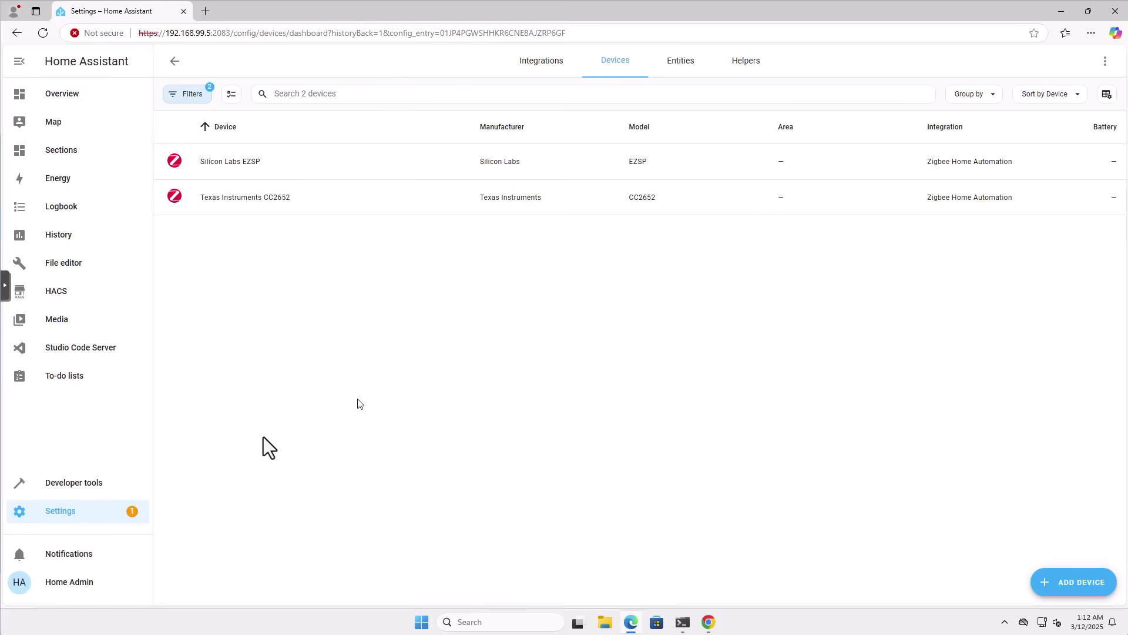
{"action": "left_click", "coordinate": [63, 521]}
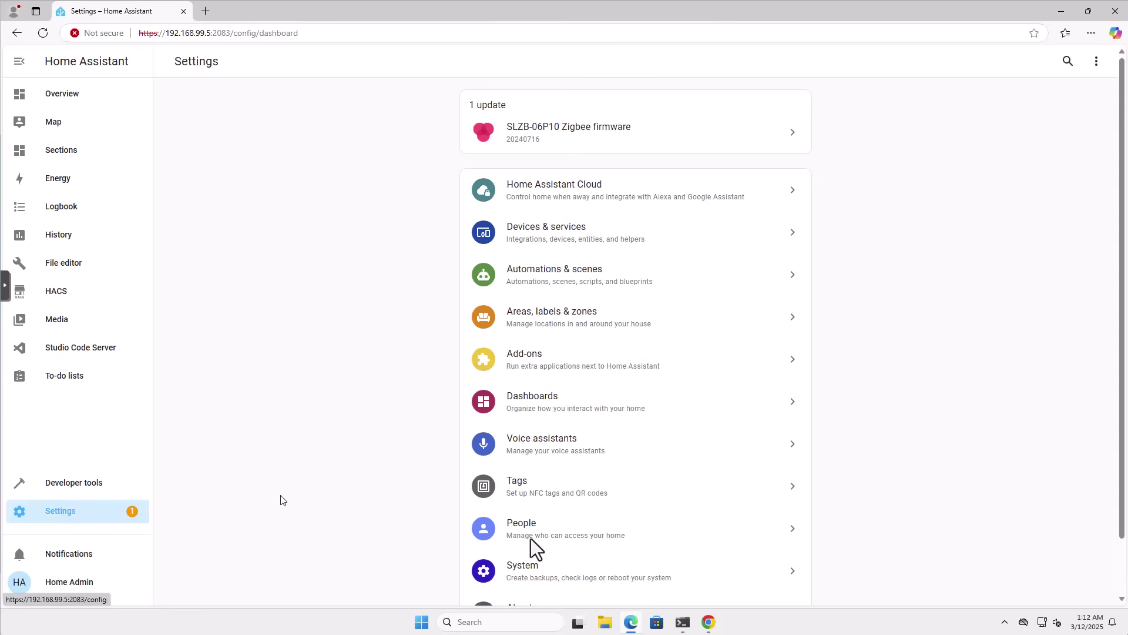
{"action": "left_click", "coordinate": [567, 580]}
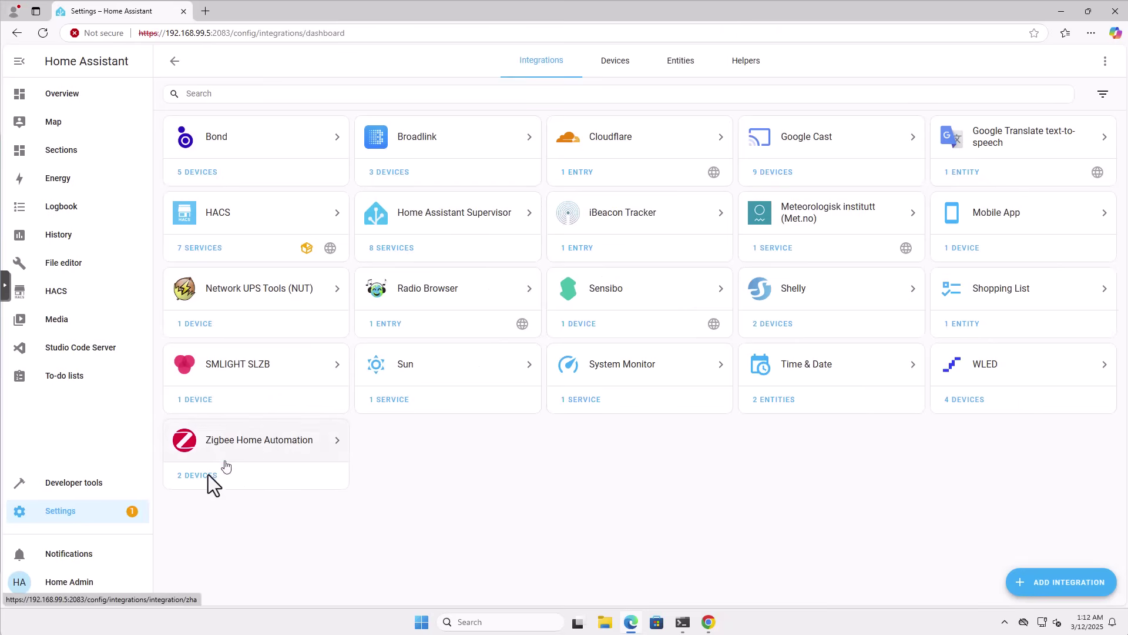
{"action": "left_click", "coordinate": [205, 476]}
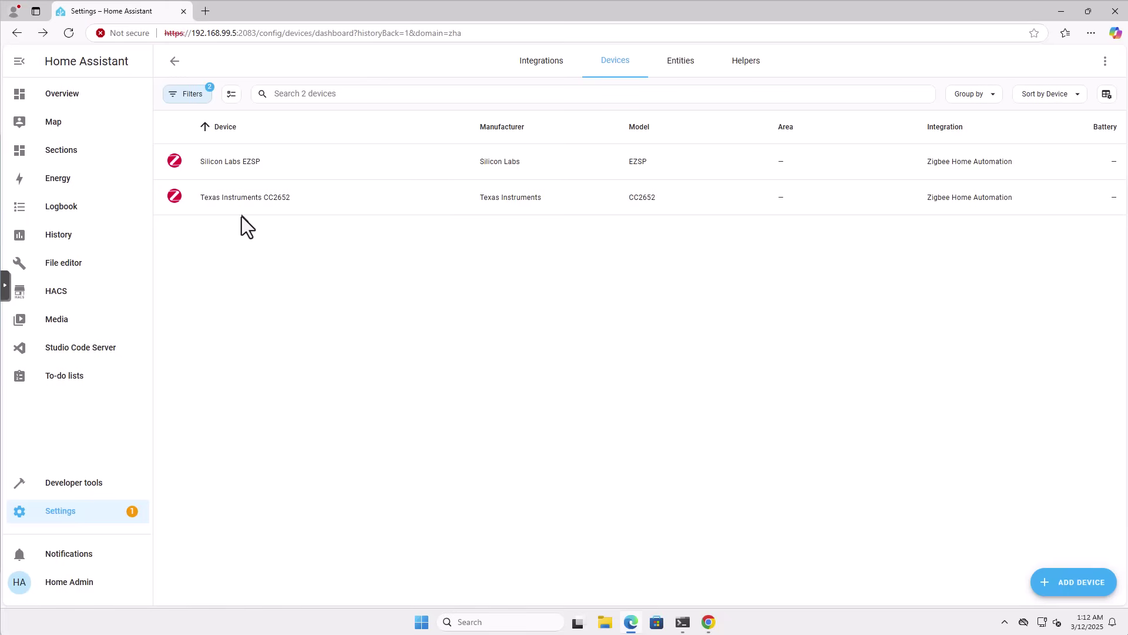
{"action": "left_click", "coordinate": [269, 205]}
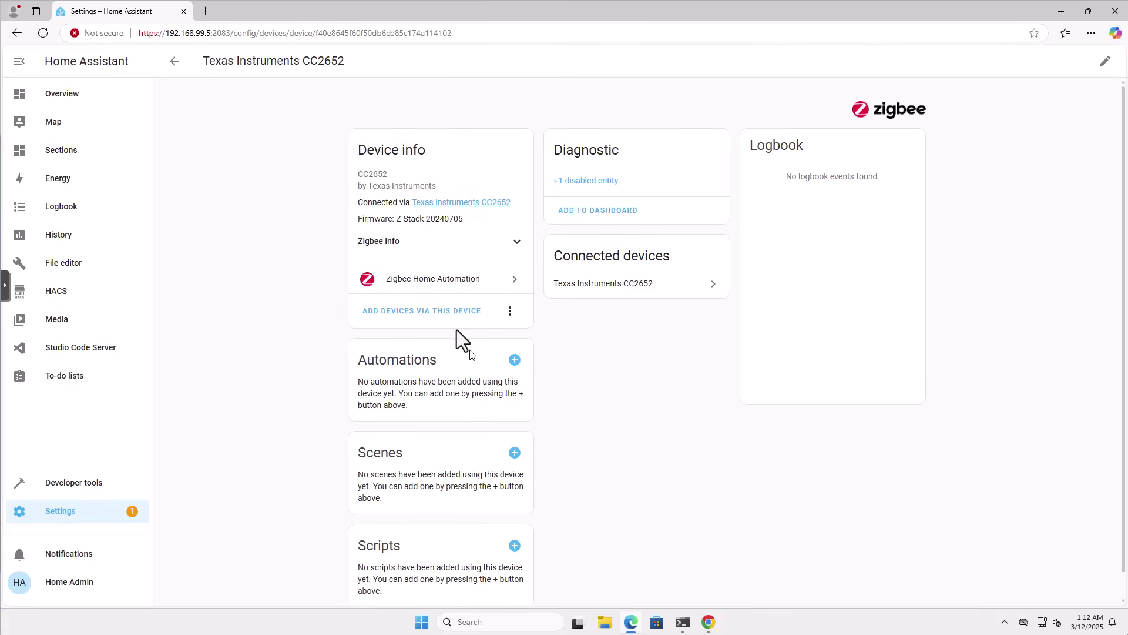
{"action": "left_click", "coordinate": [404, 313]}
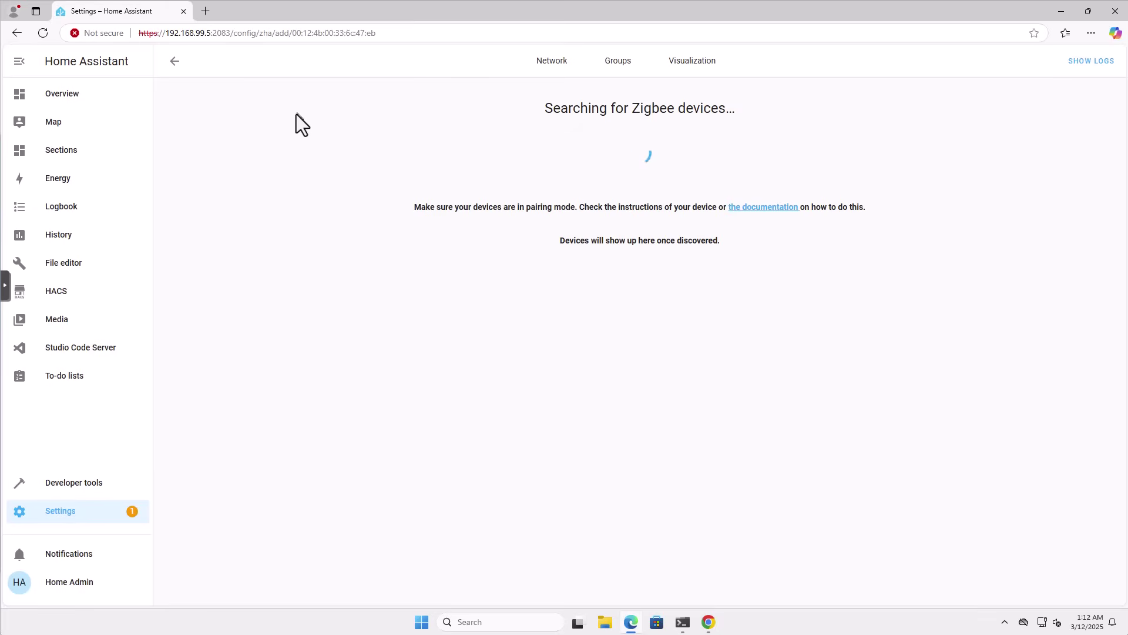
{"action": "left_click", "coordinate": [176, 63]}
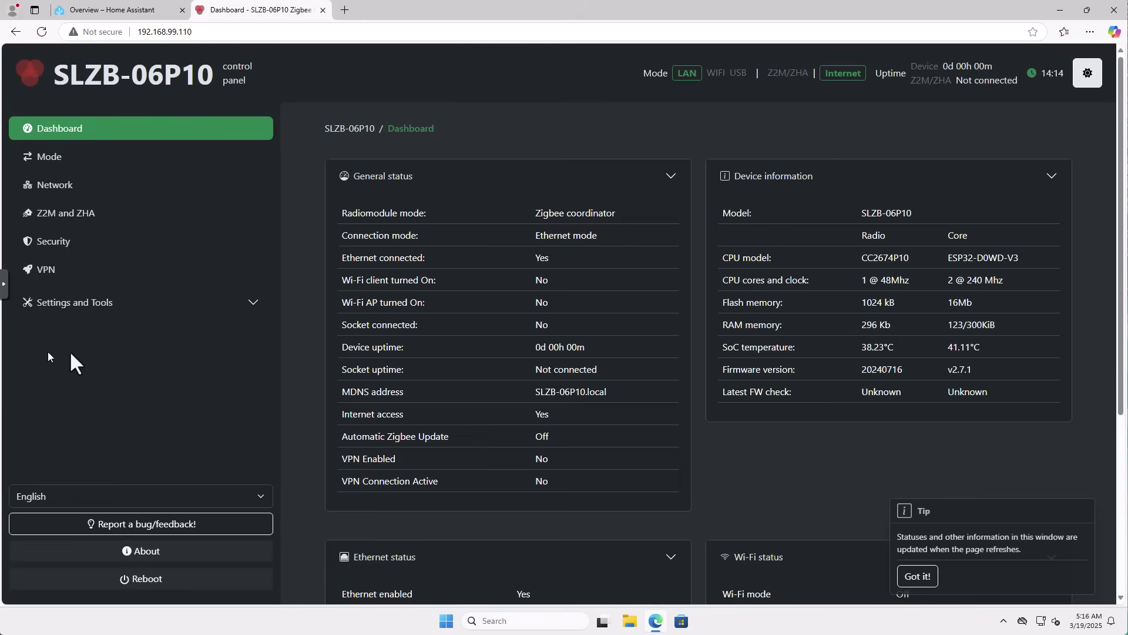
Check the SLZB-06P10 for core firmware updates and read through the release notes of the offered versions.
{"action": "left_click", "coordinate": [86, 305]}
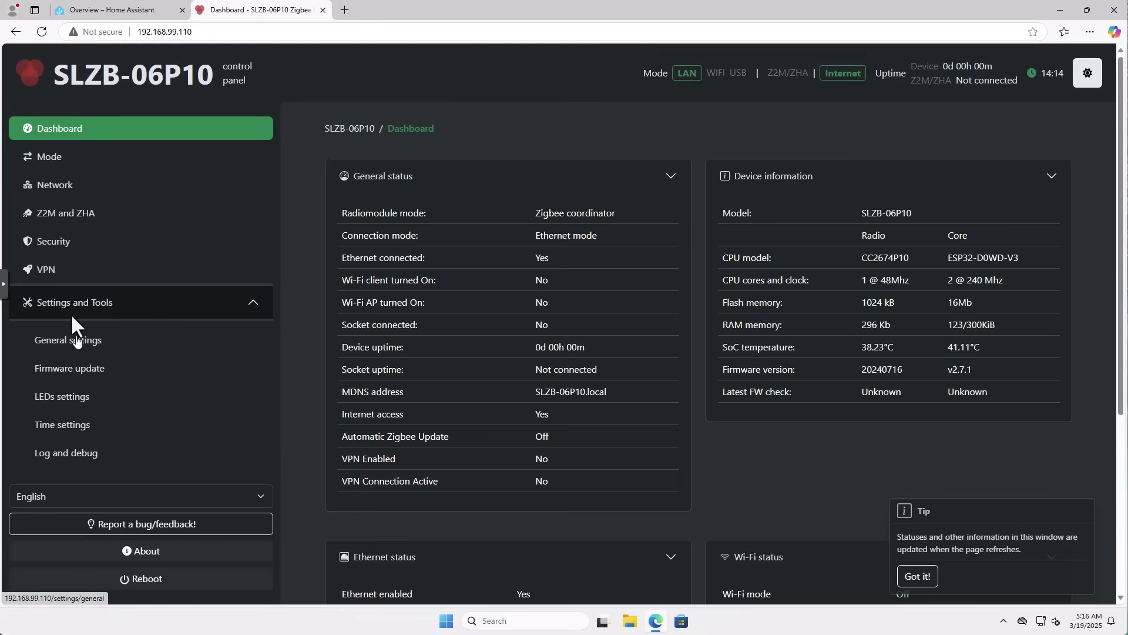
{"action": "left_click", "coordinate": [84, 369]}
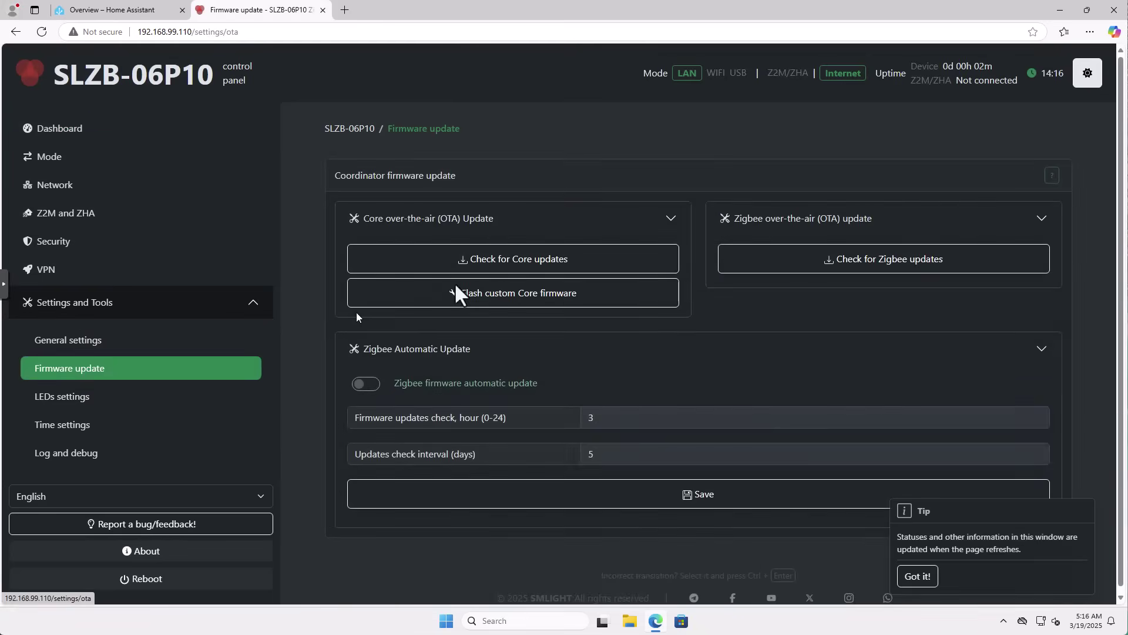
{"action": "left_click", "coordinate": [478, 261]}
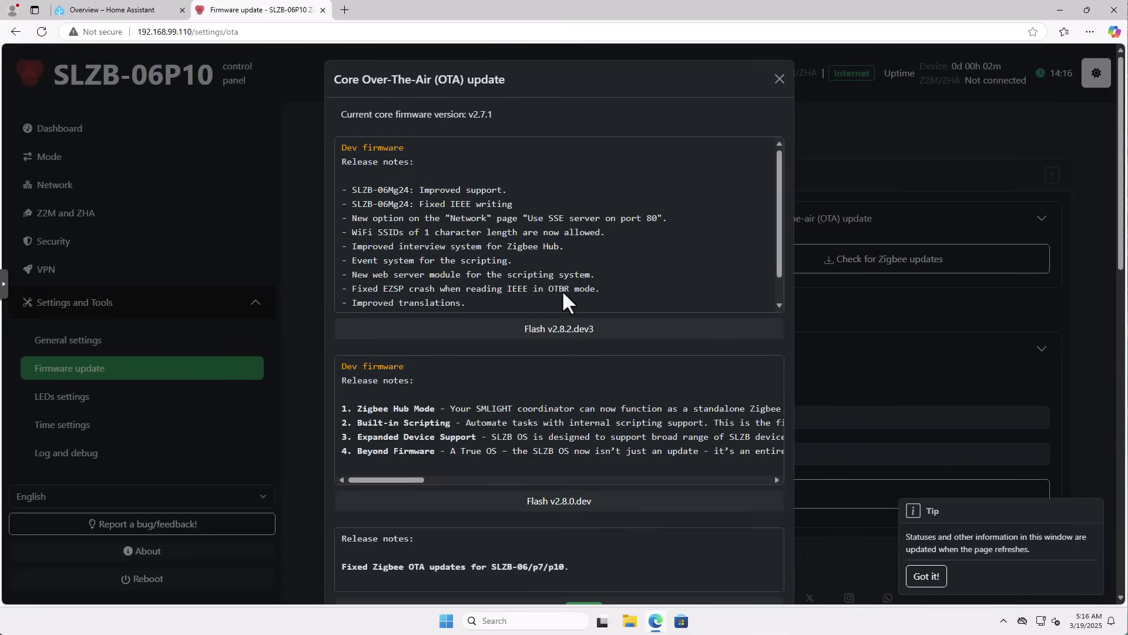
{"action": "scroll", "coordinate": [562, 291], "scroll_direction": "down", "scroll_amount": 1}
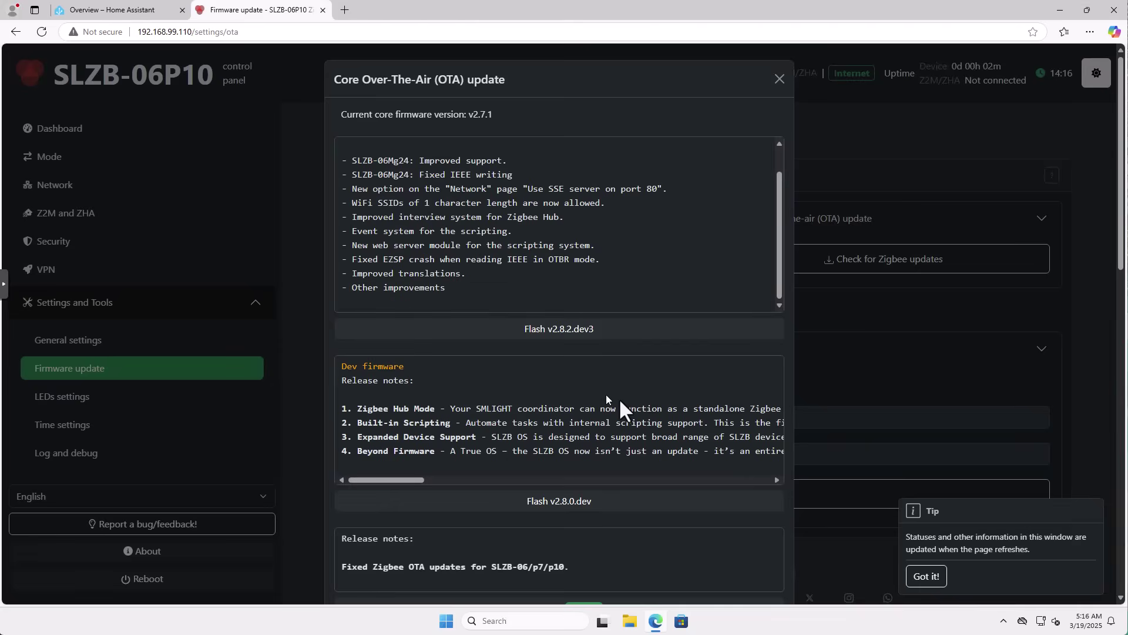
{"action": "scroll", "coordinate": [619, 397], "scroll_direction": "down", "scroll_amount": 1}
{"action": "scroll", "coordinate": [619, 397], "scroll_direction": "down", "scroll_amount": 1}
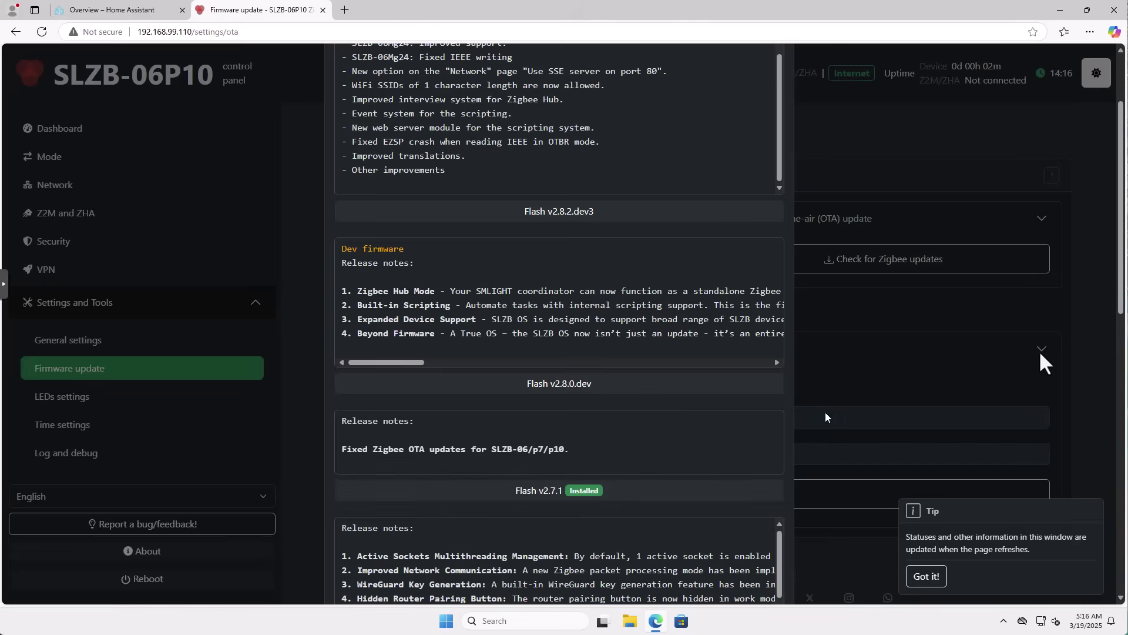
{"action": "left_click", "coordinate": [1078, 333]}
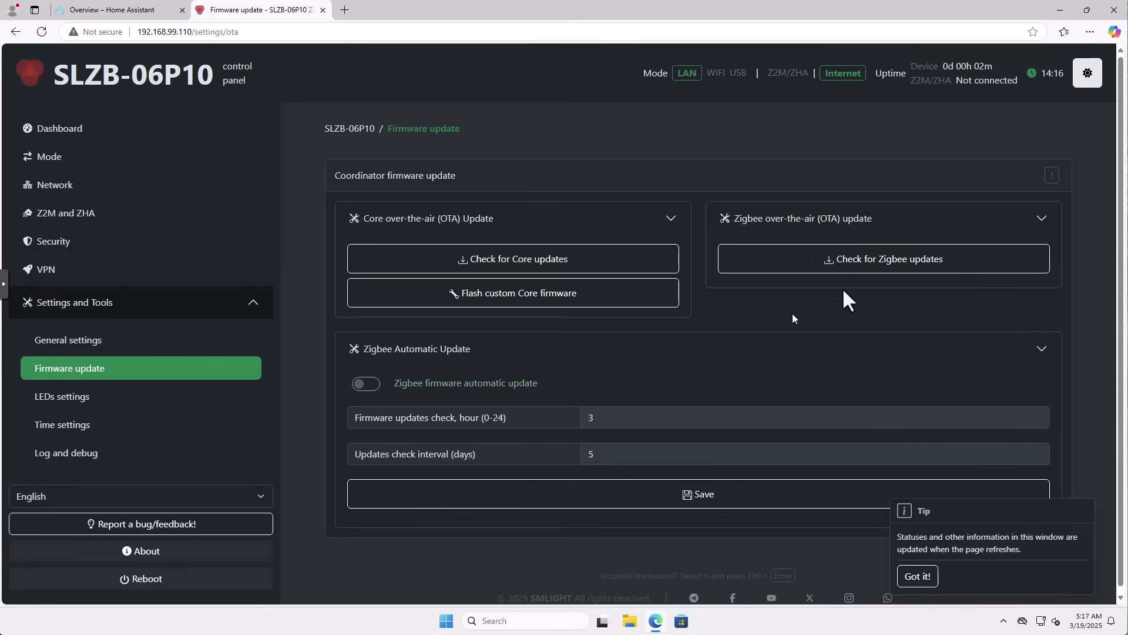
Check the SLZB-06P10 for Zigbee updates and review the available Zigbee Coordinator firmware revisions.
{"action": "left_click", "coordinate": [867, 259]}
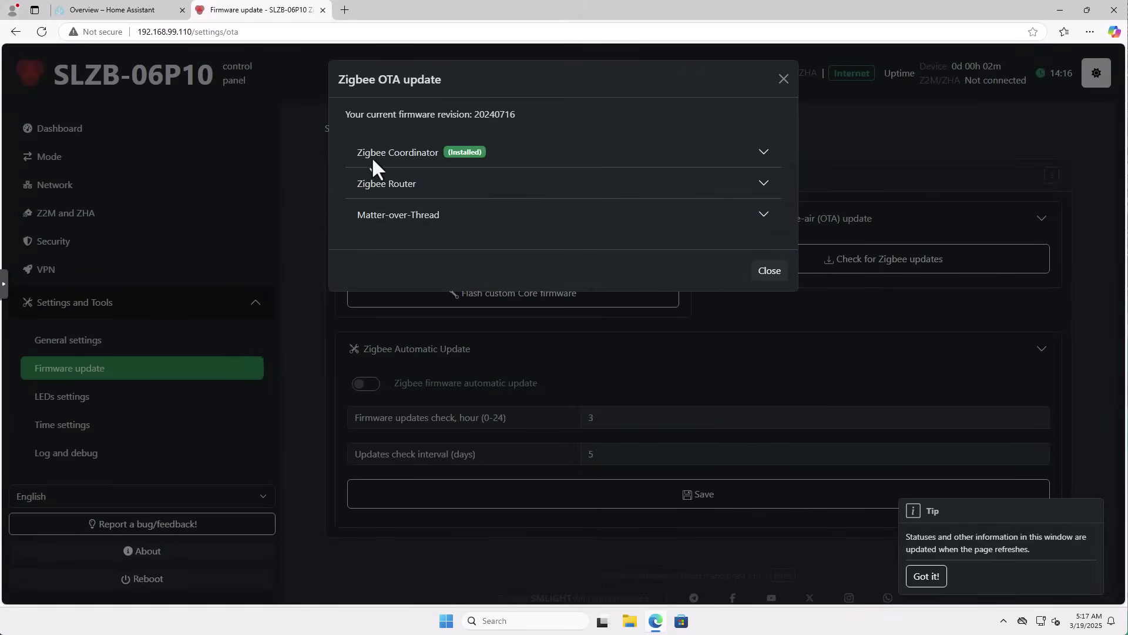
{"action": "left_click", "coordinate": [371, 152]}
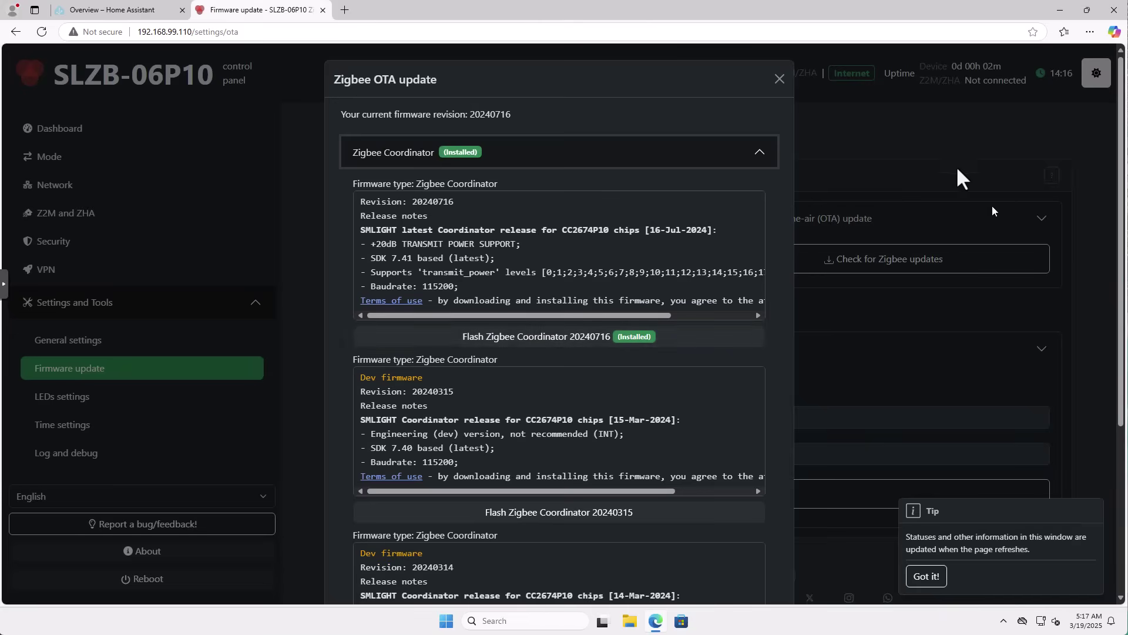
{"action": "left_click", "coordinate": [926, 152]}
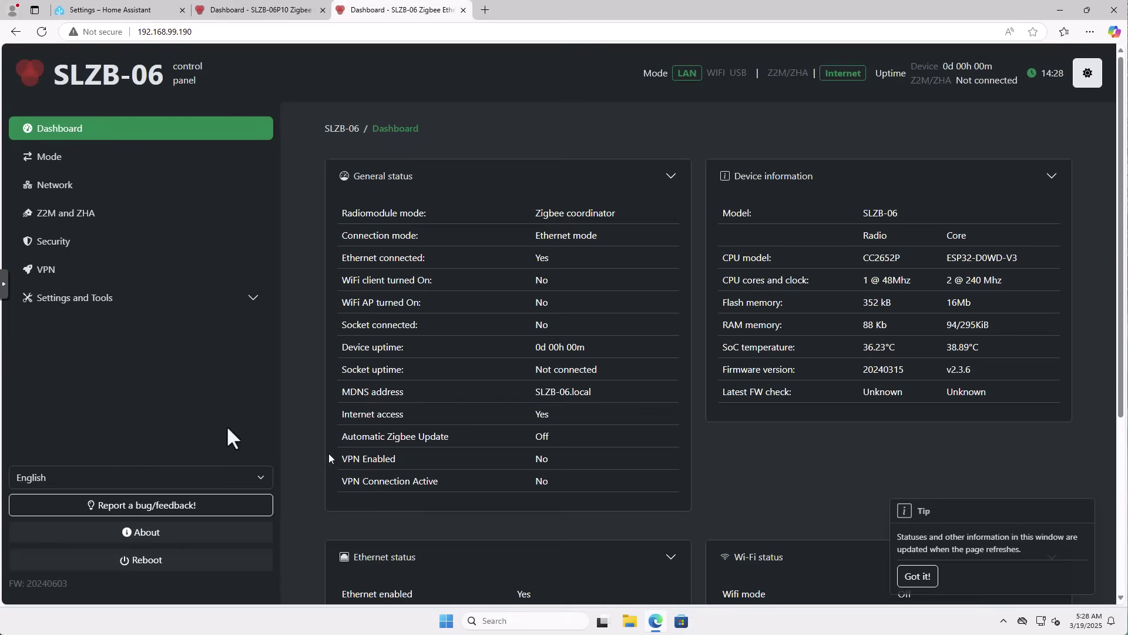
Check the SLZB-06 adapter for core updates, flash core firmware v2.7.1 and dismiss its release notes.
{"action": "left_click", "coordinate": [95, 301]}
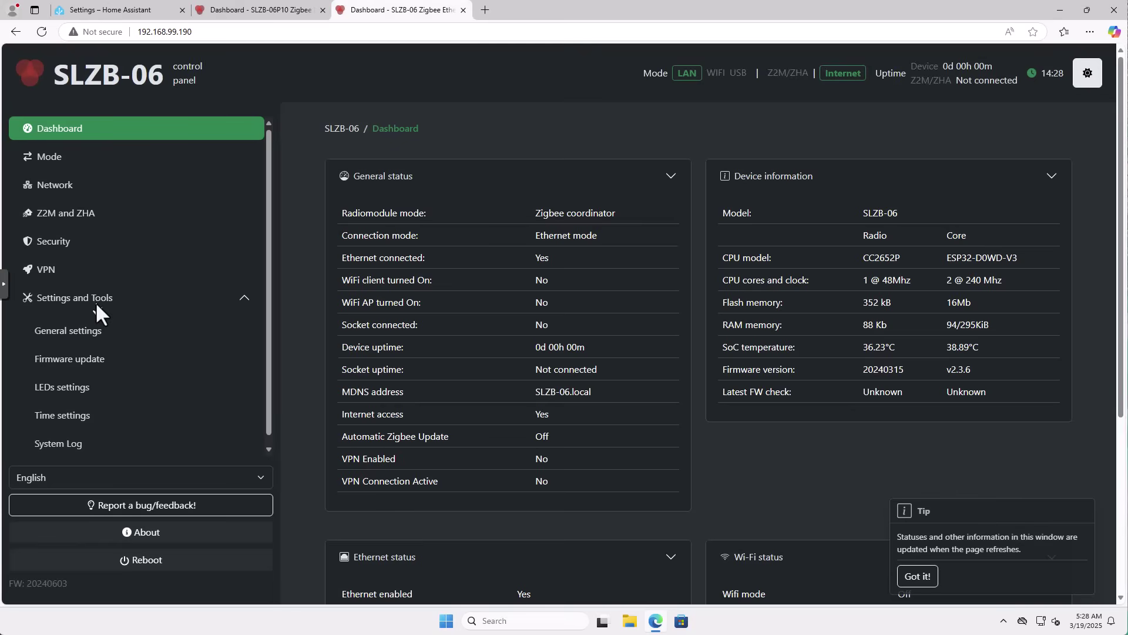
{"action": "left_click", "coordinate": [64, 358]}
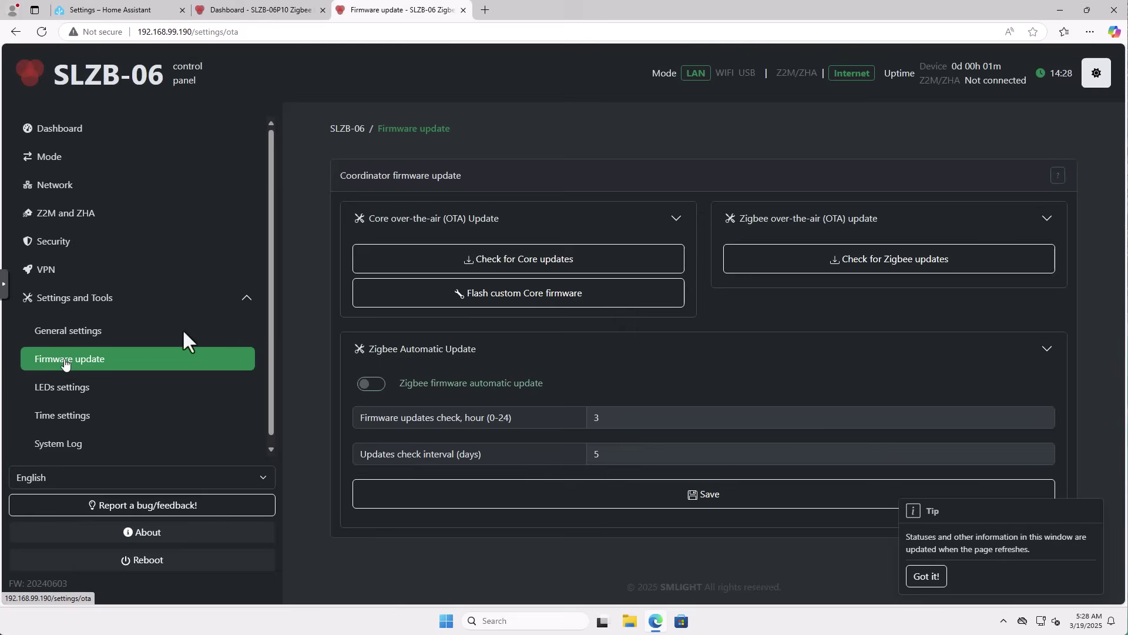
{"action": "left_click", "coordinate": [515, 262]}
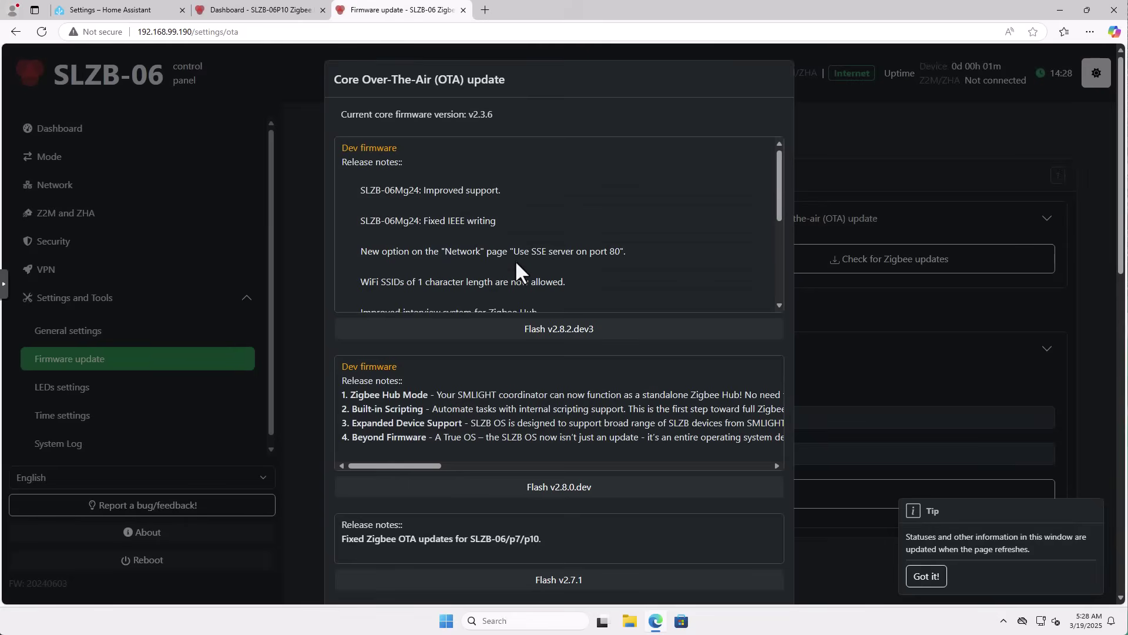
{"action": "scroll", "coordinate": [515, 270], "scroll_direction": "down", "scroll_amount": 1}
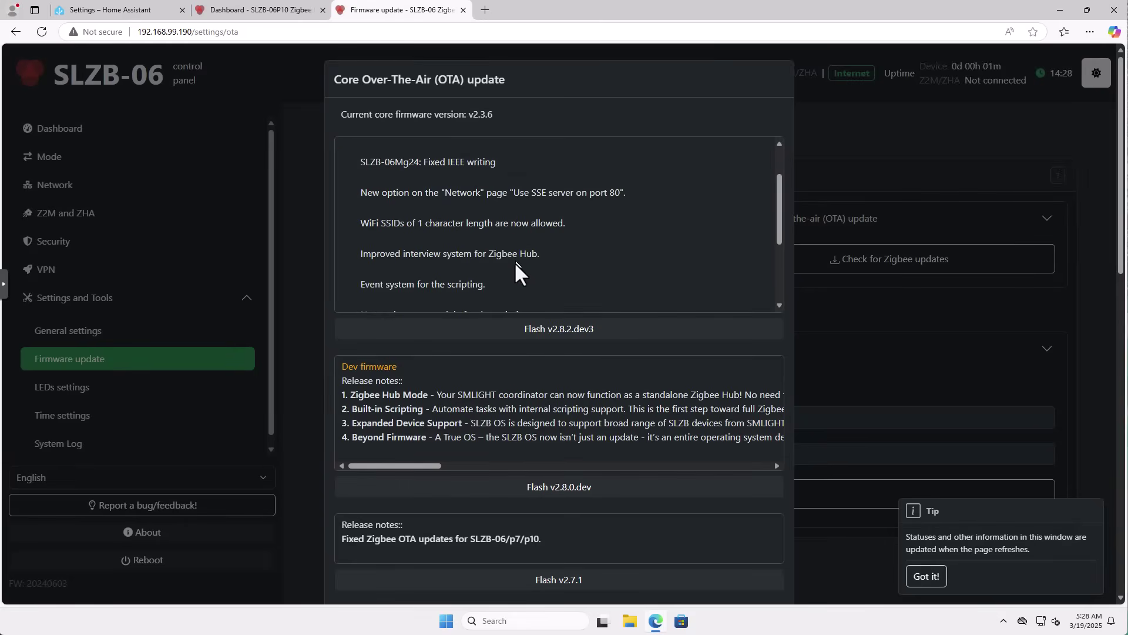
{"action": "scroll", "coordinate": [588, 532], "scroll_direction": "down", "scroll_amount": 1}
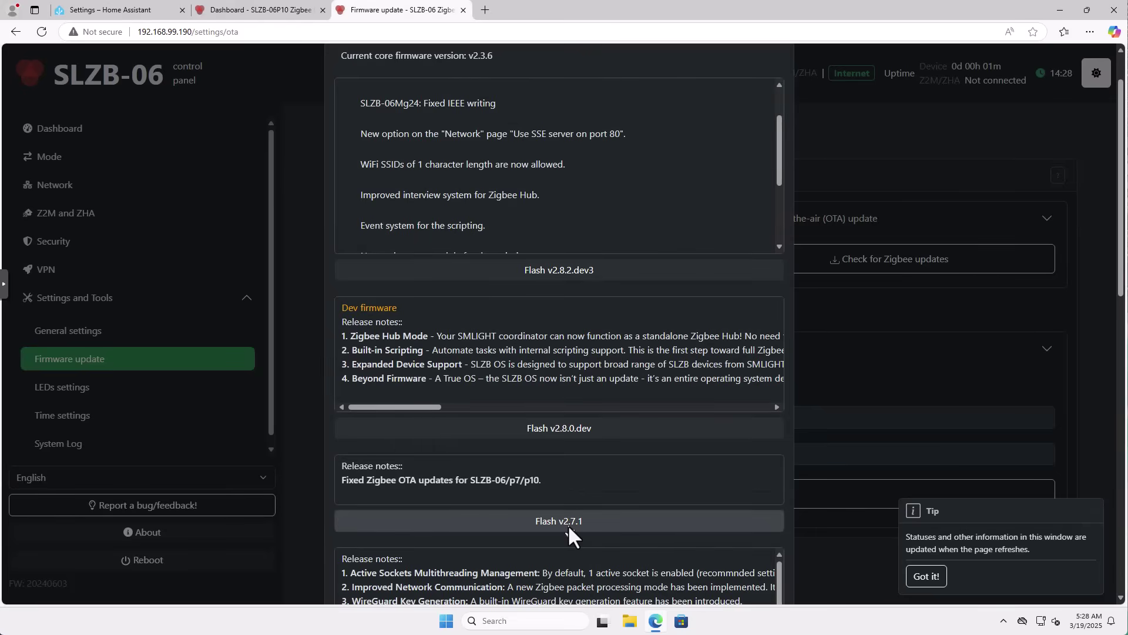
{"action": "left_click", "coordinate": [567, 524]}
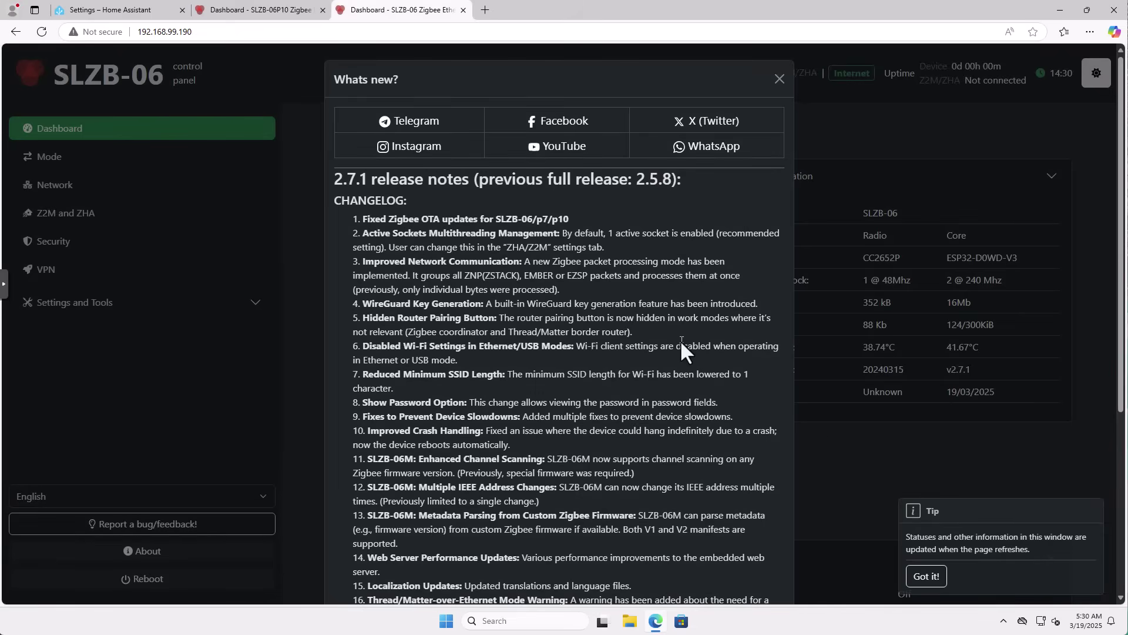
{"action": "left_click", "coordinate": [780, 78]}
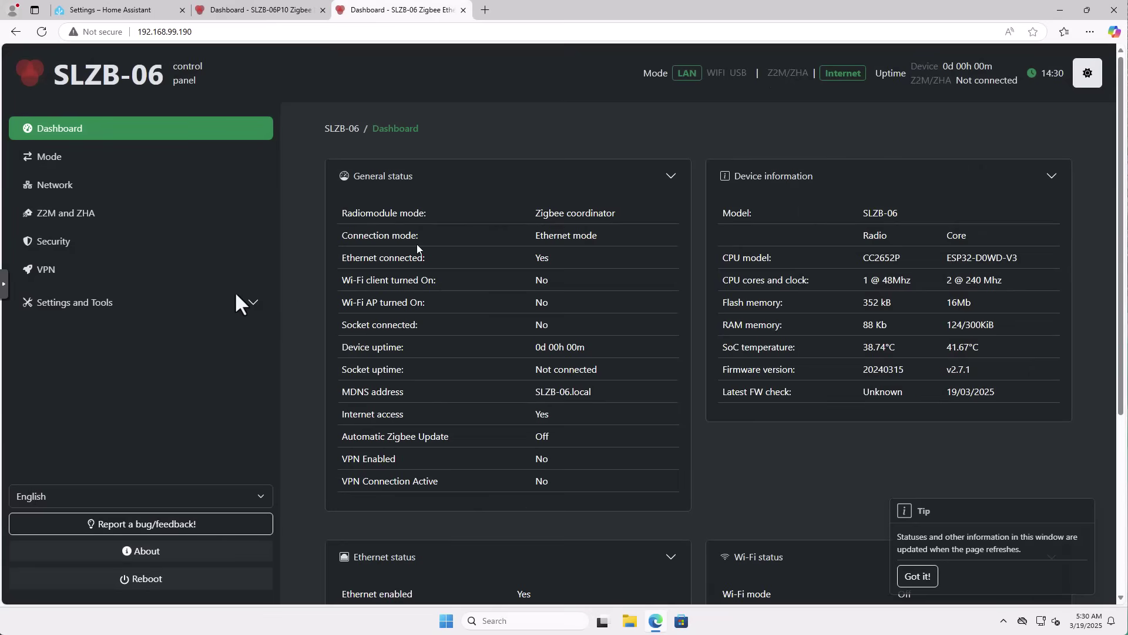
Check the SLZB-06 for Zigbee updates and flash Zigbee Coordinator firmware revision 20240710.
{"action": "left_click", "coordinate": [203, 299]}
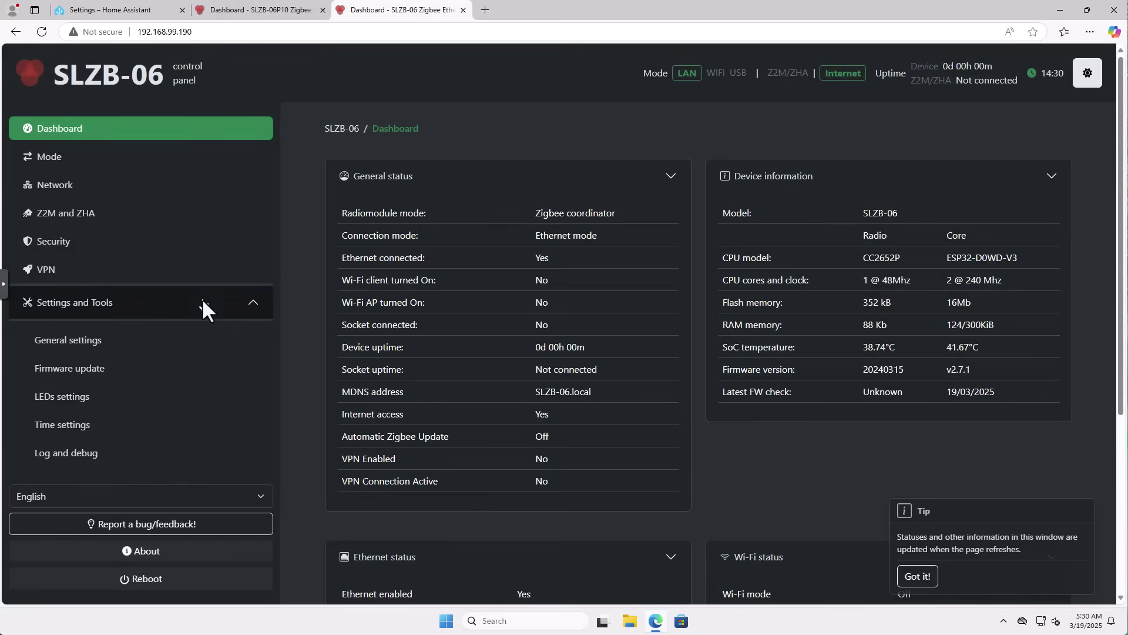
{"action": "left_click", "coordinate": [98, 368]}
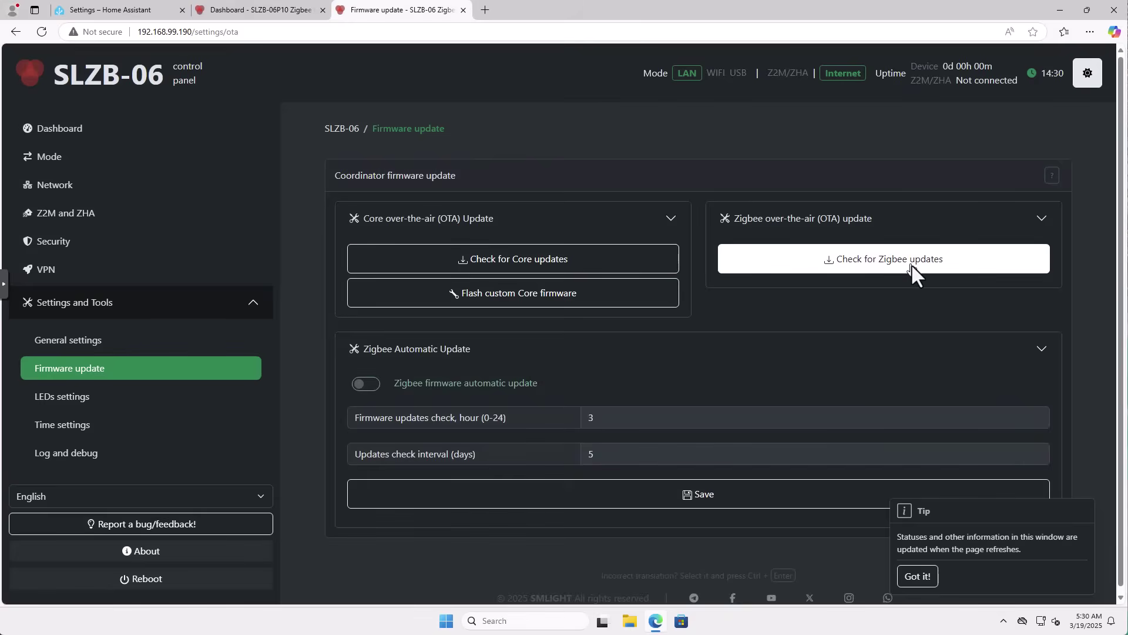
{"action": "left_click", "coordinate": [912, 263]}
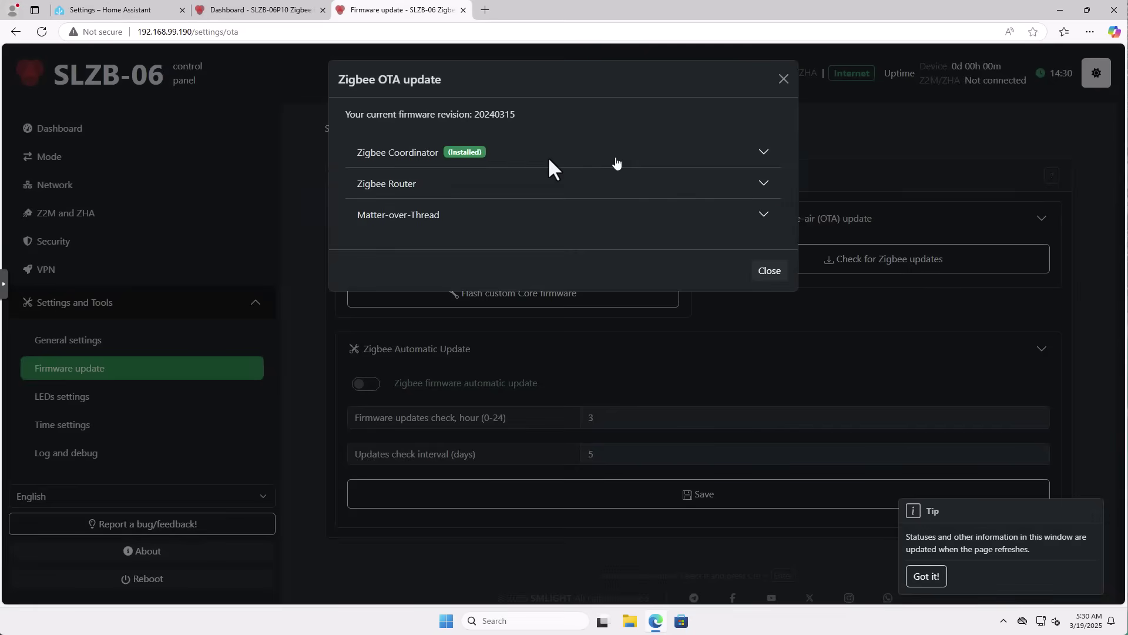
{"action": "left_click", "coordinate": [548, 156]}
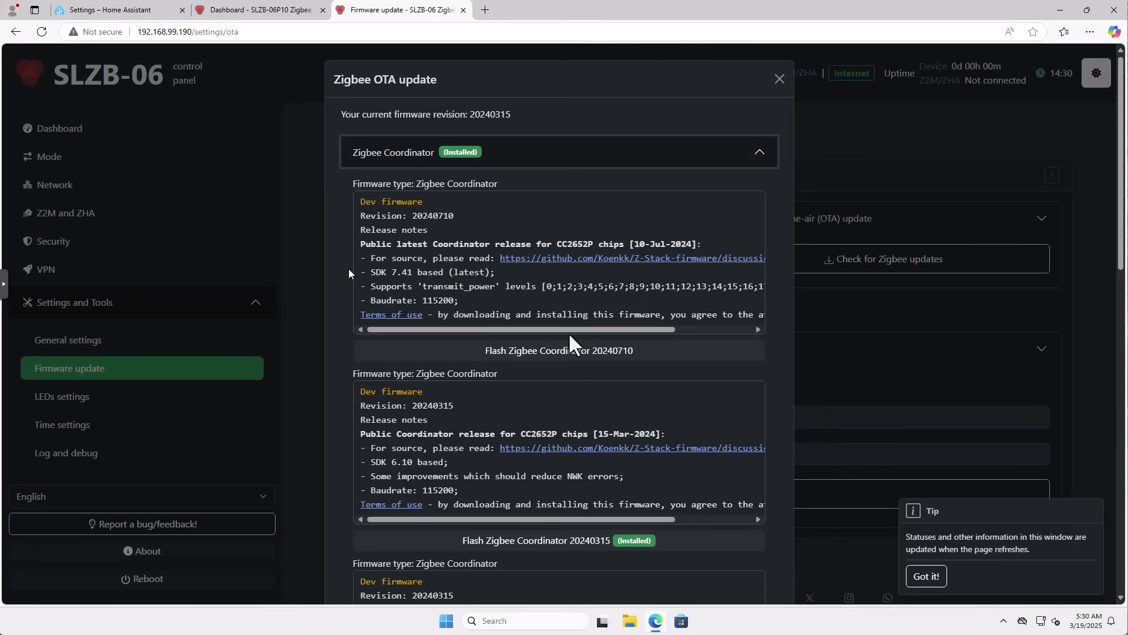
{"action": "left_click", "coordinate": [514, 350]}
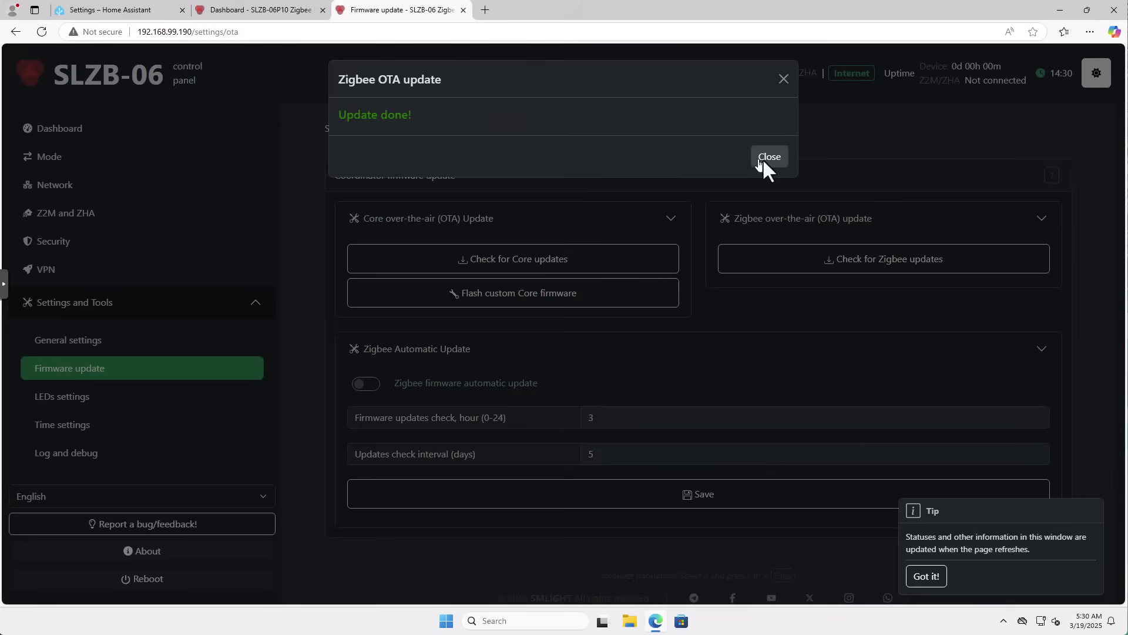
{"action": "left_click", "coordinate": [763, 159]}
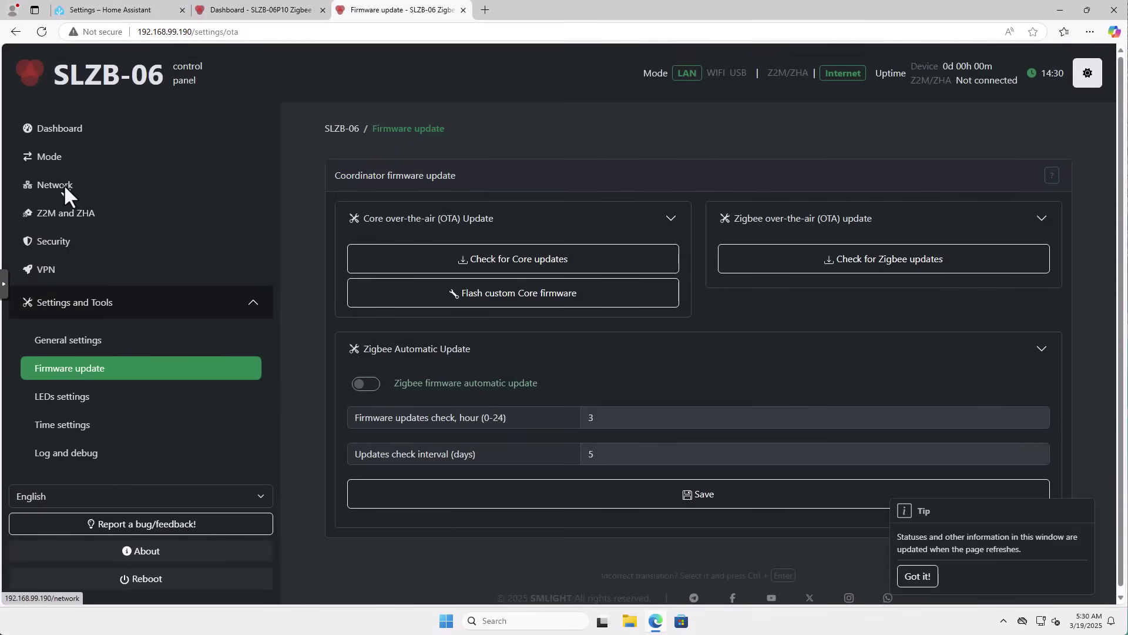
Change the SLZB-06 radio module mode to Zigbee Router, flashing the router firmware, and dismiss the update message.
{"action": "left_click", "coordinate": [50, 157]}
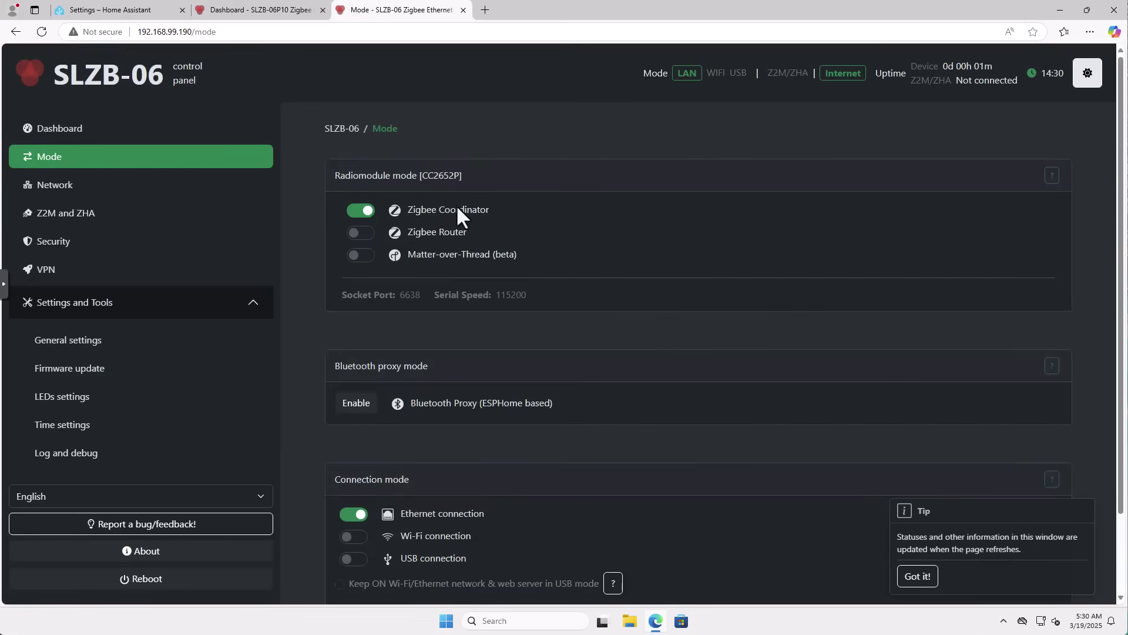
{"action": "left_click", "coordinate": [362, 234]}
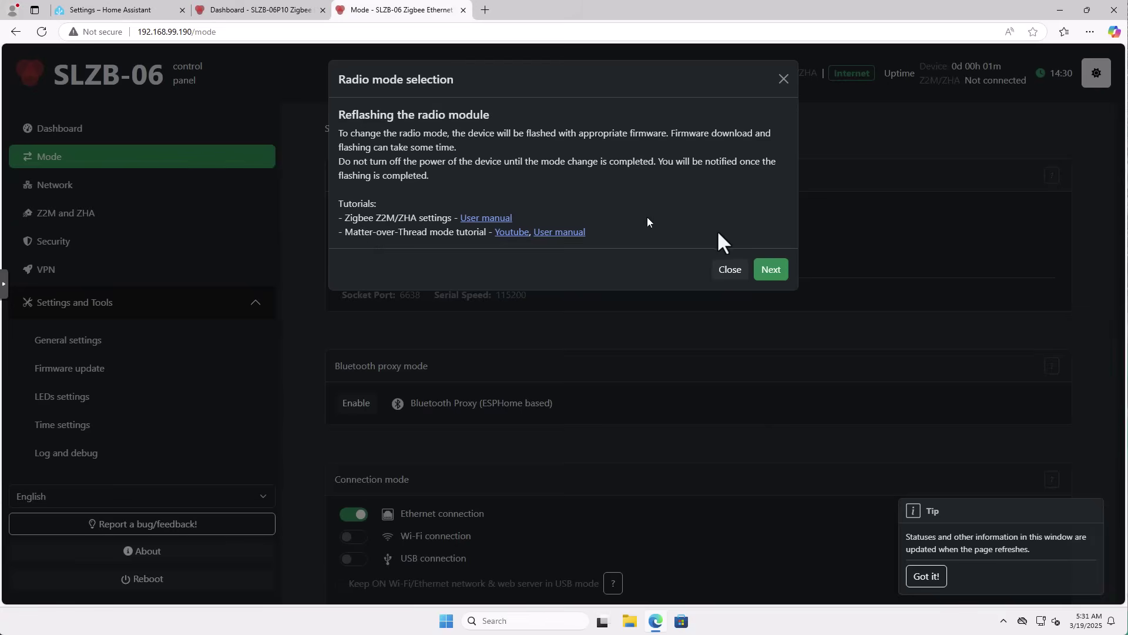
{"action": "left_click", "coordinate": [770, 270]}
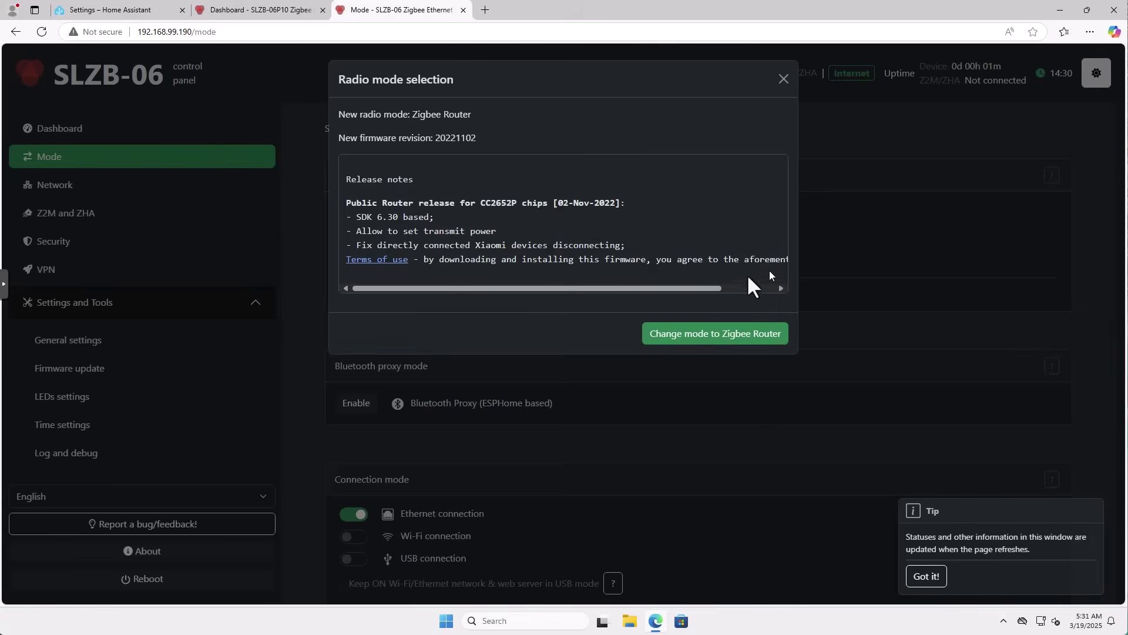
{"action": "left_click", "coordinate": [736, 334]}
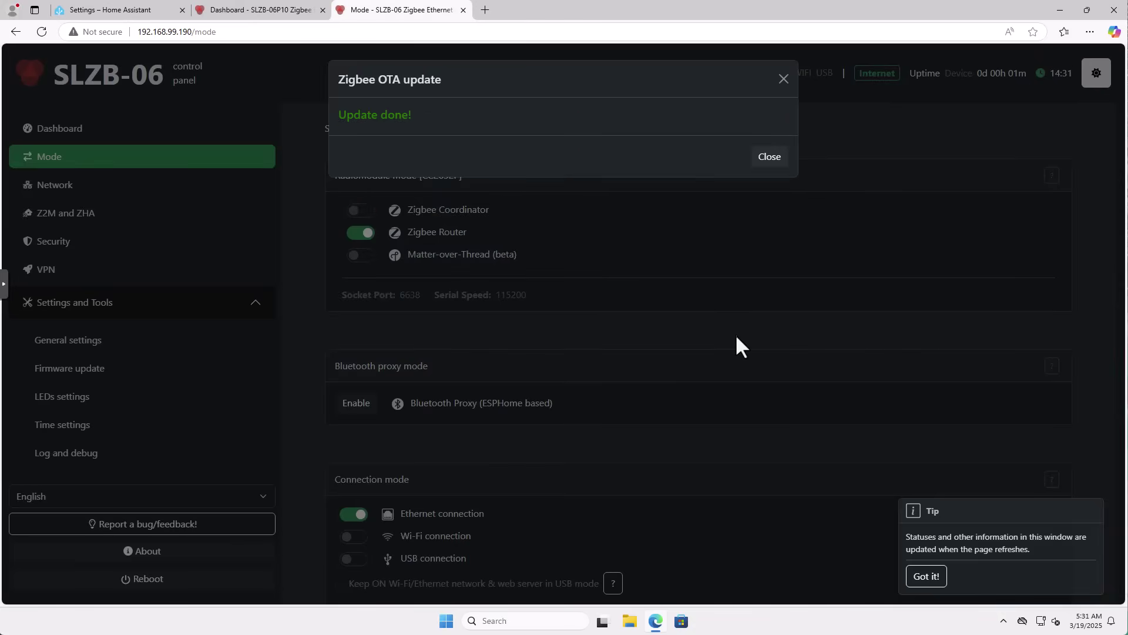
{"action": "left_click", "coordinate": [771, 157]}
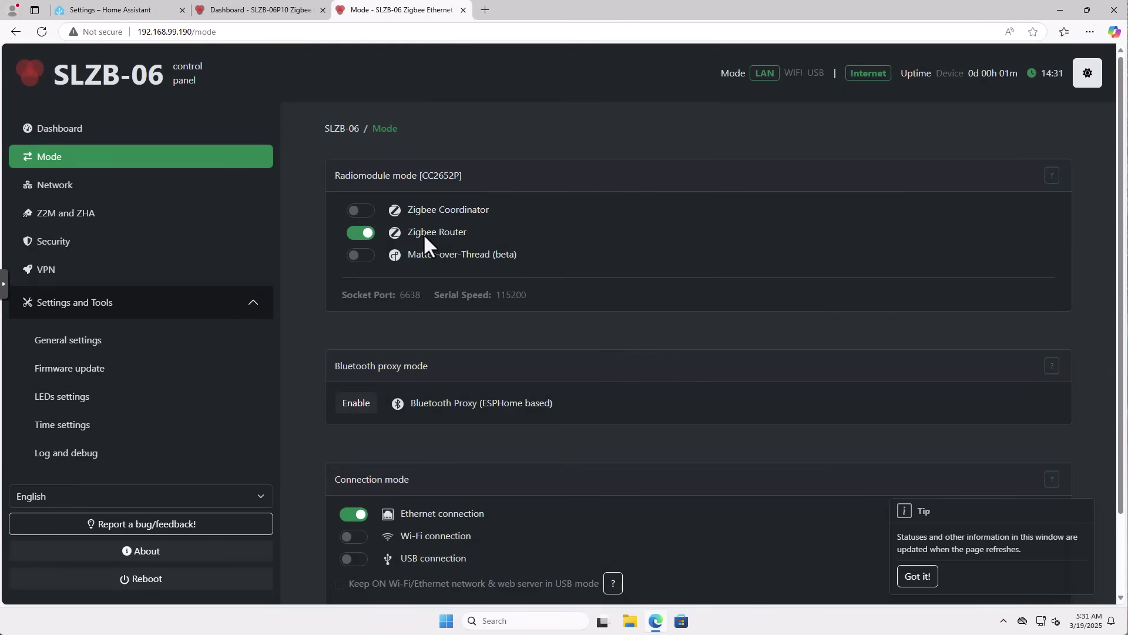
Turn off DHCP in the SLZB-06 Ethernet options and set IP address 192.168.99.111 and gateway 192.168.99.1.
{"action": "left_click", "coordinate": [65, 188]}
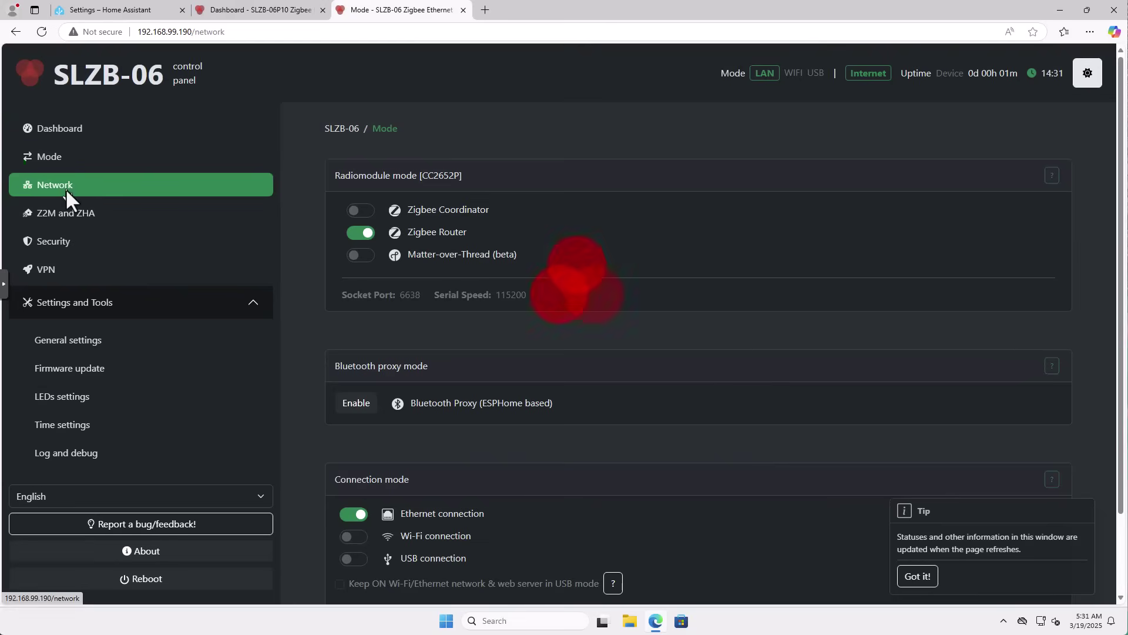
{"action": "left_click", "coordinate": [378, 263]}
{"action": "left_click", "coordinate": [419, 315]}
{"action": "type", "text": "1"}
{"action": "key", "text": "Down"}
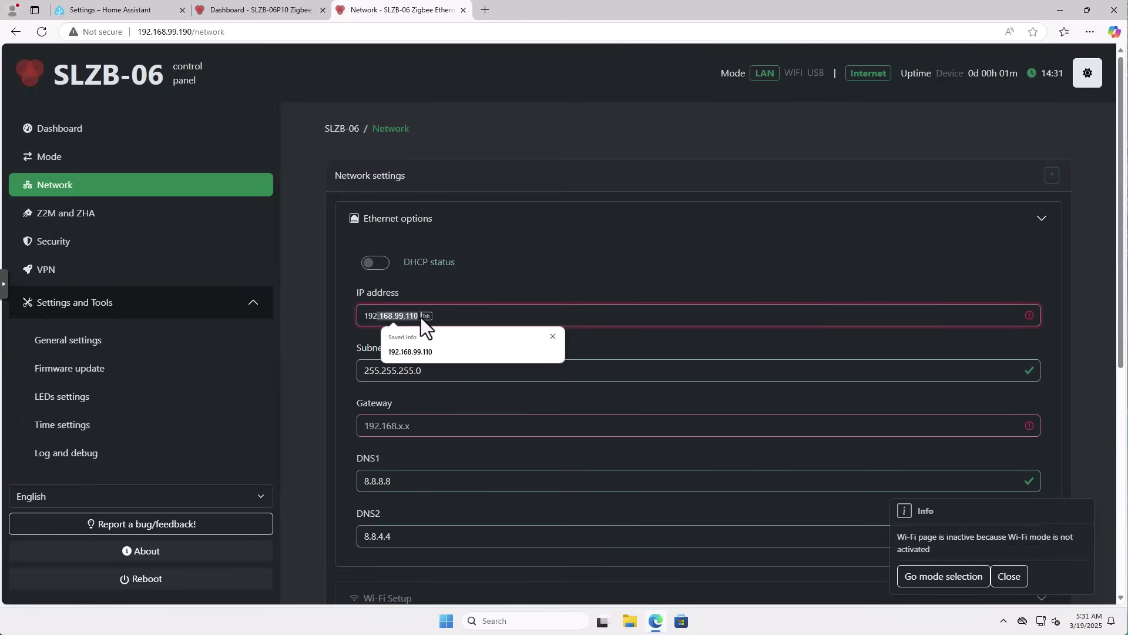
{"action": "key", "text": "Return"}
{"action": "left_click", "coordinate": [415, 425]}
{"action": "key", "text": "Down"}
{"action": "key", "text": "Return"}
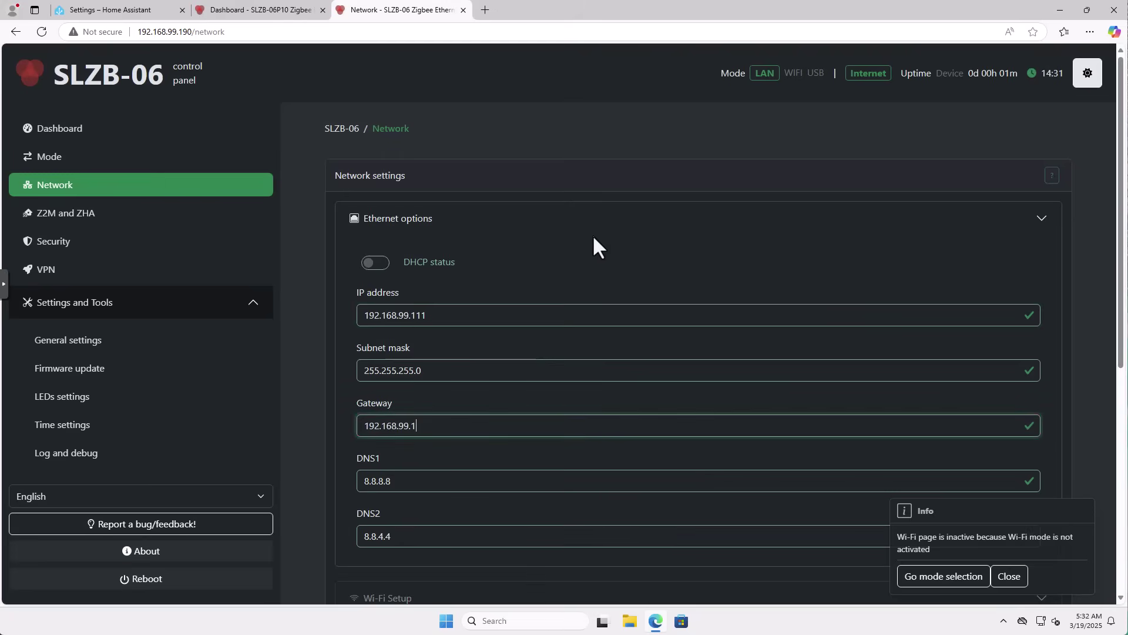
{"action": "left_click", "coordinate": [594, 237]}
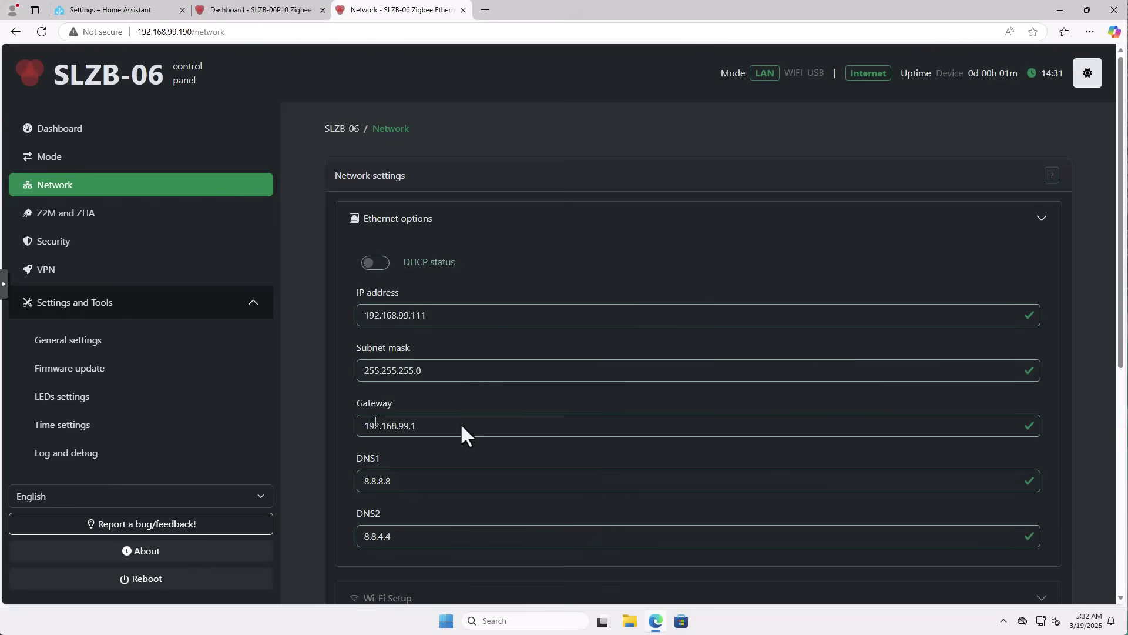
Save the network settings and reboot the SLZB-06 to 192.168.99.111.
{"action": "scroll", "coordinate": [489, 418], "scroll_direction": "down", "scroll_amount": 3}
{"action": "scroll", "coordinate": [607, 495], "scroll_direction": "down", "scroll_amount": 4}
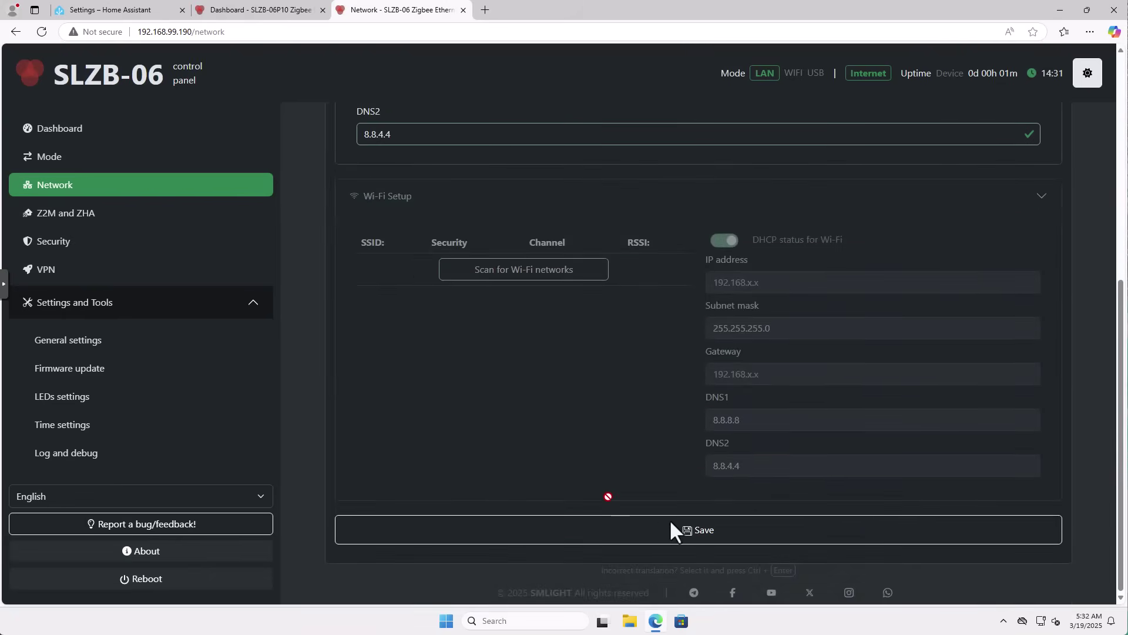
{"action": "left_click", "coordinate": [685, 530]}
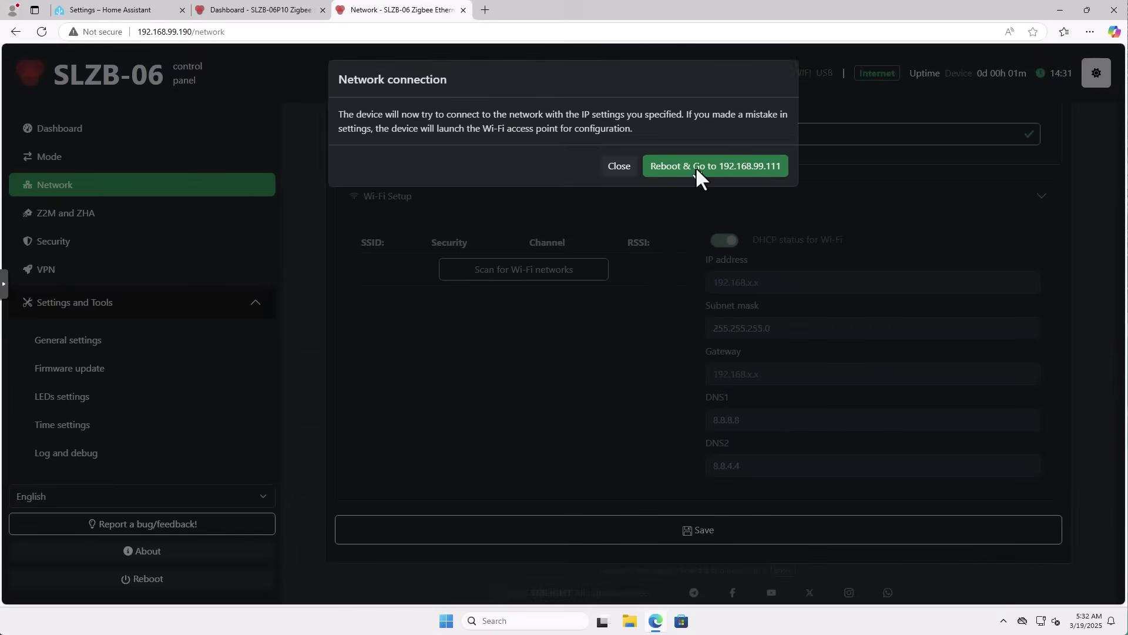
{"action": "left_click", "coordinate": [695, 167]}
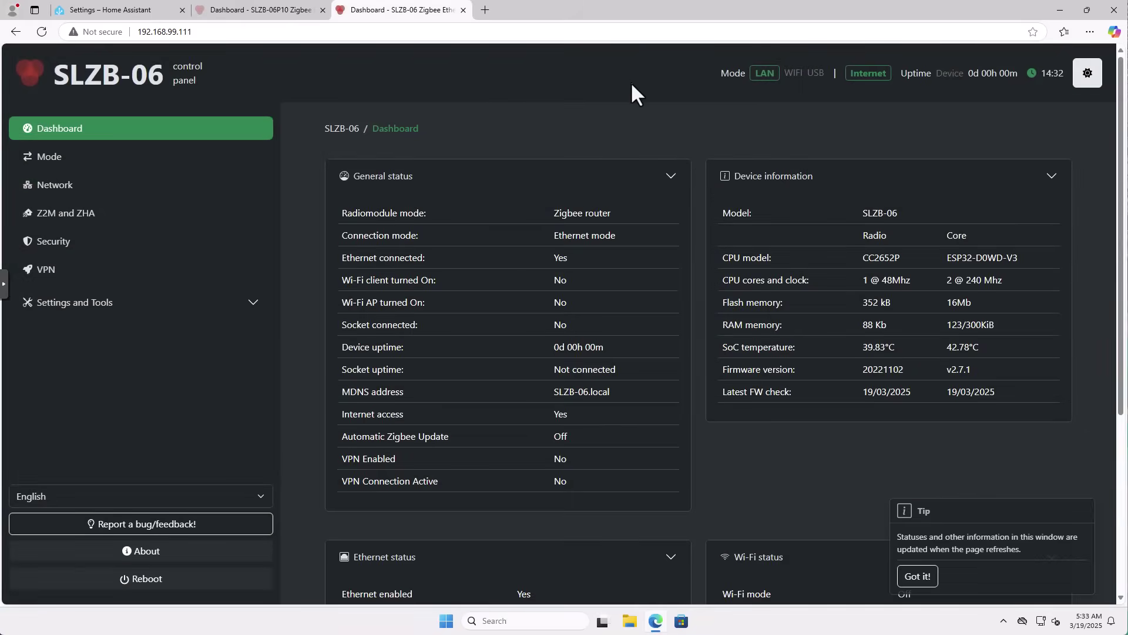
Switch to Home Assistant and restart it from the system settings, confirming the restart.
{"action": "left_click", "coordinate": [118, 13]}
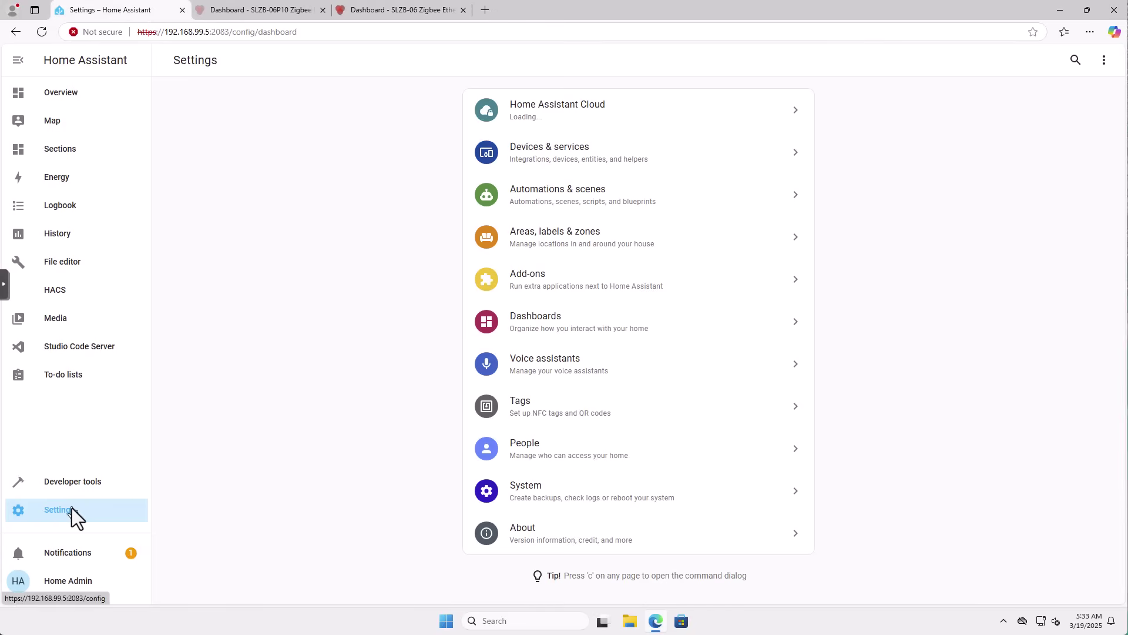
{"action": "left_click", "coordinate": [541, 503]}
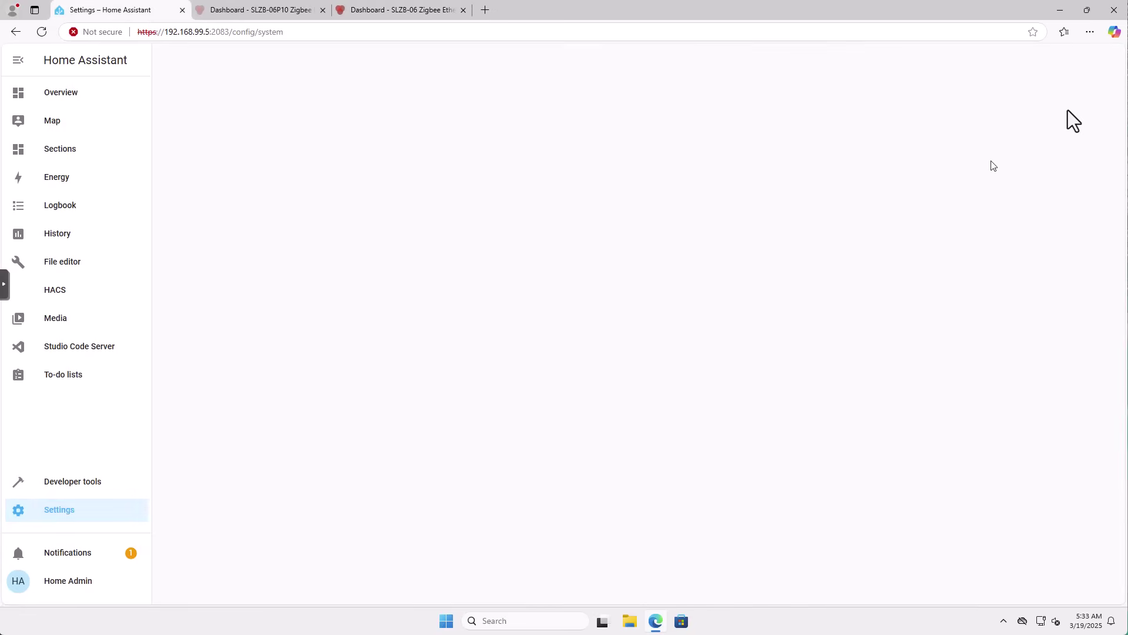
{"action": "left_click", "coordinate": [1102, 61]}
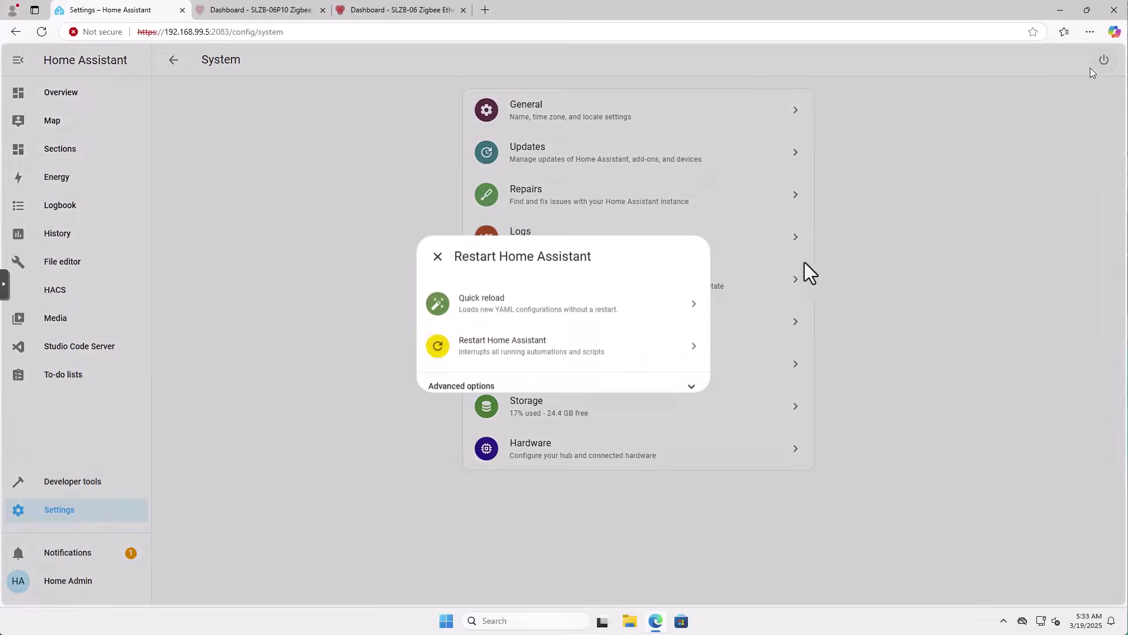
{"action": "left_click", "coordinate": [515, 351]}
{"action": "left_click", "coordinate": [649, 355]}
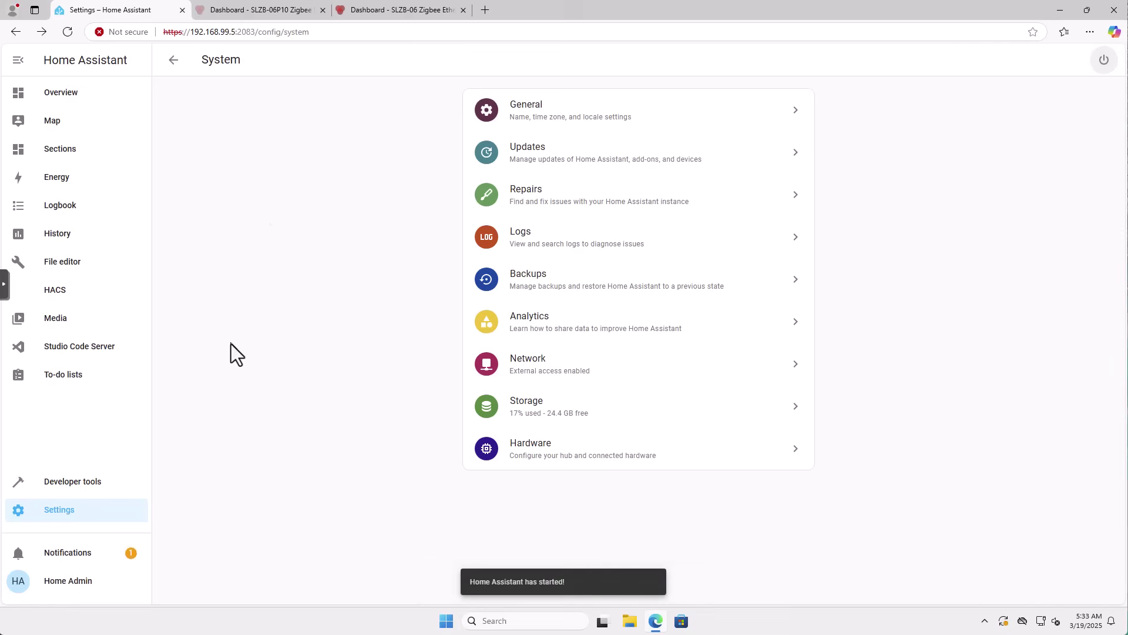
Open the new devices notification and add the discovered SLZB-06 to the SMLIGHT SLZB integration without an area.
{"action": "left_click", "coordinate": [82, 554]}
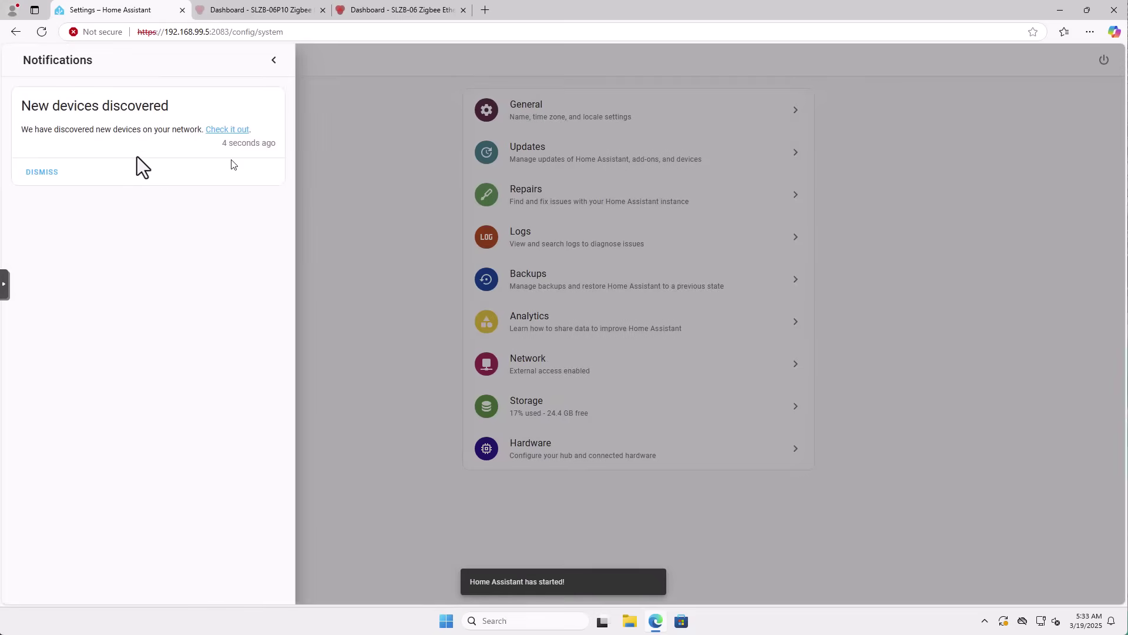
{"action": "left_click", "coordinate": [243, 132]}
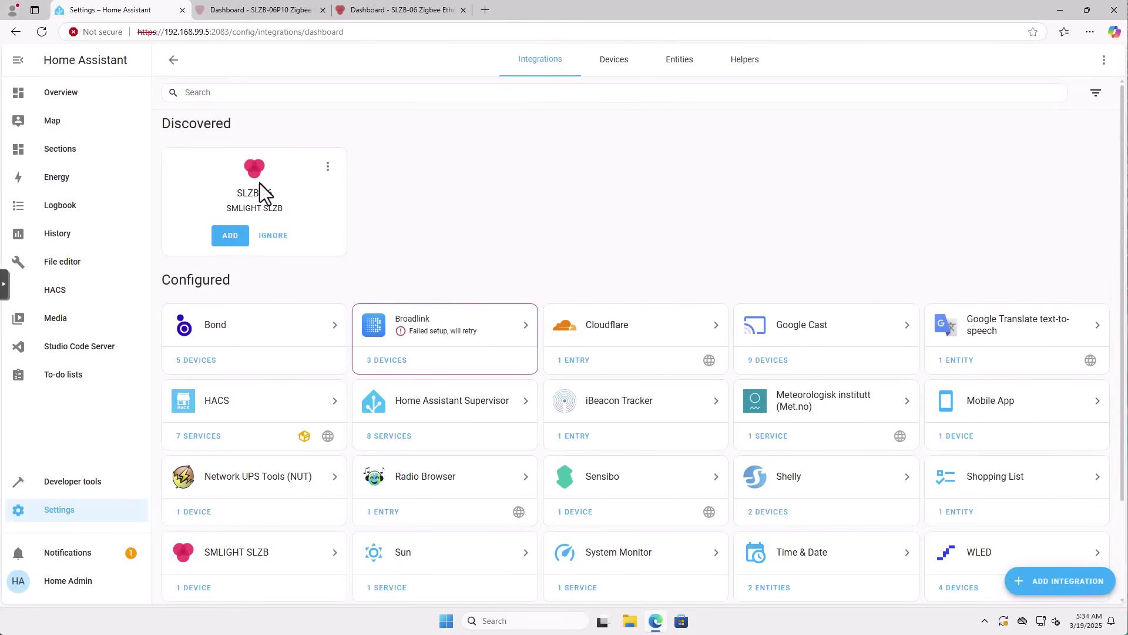
{"action": "left_click", "coordinate": [227, 242]}
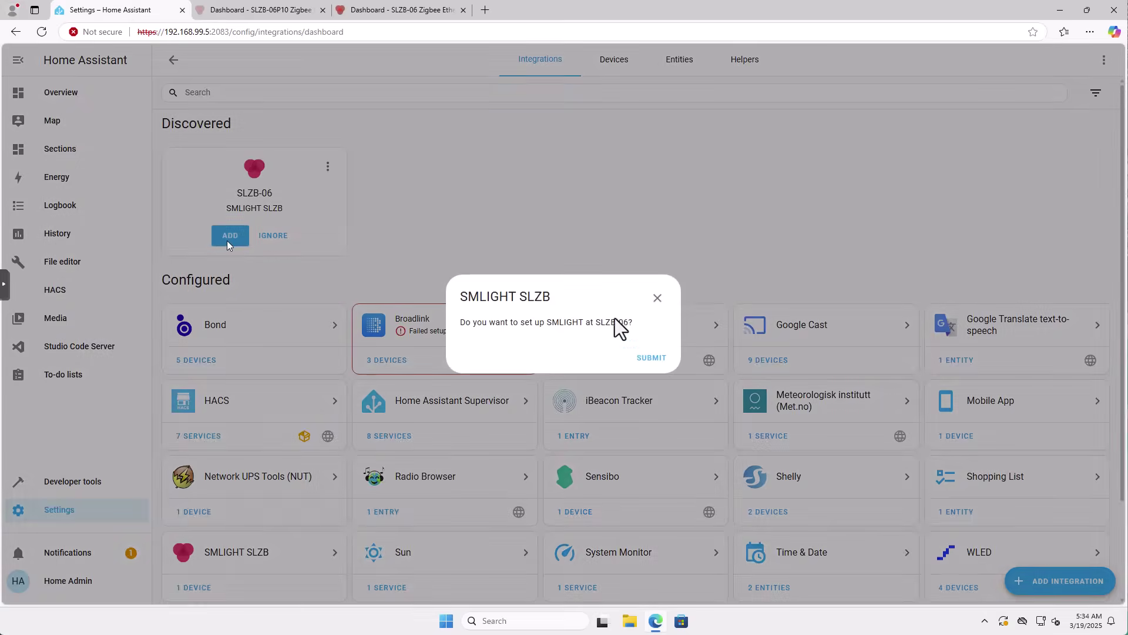
{"action": "left_click", "coordinate": [646, 358]}
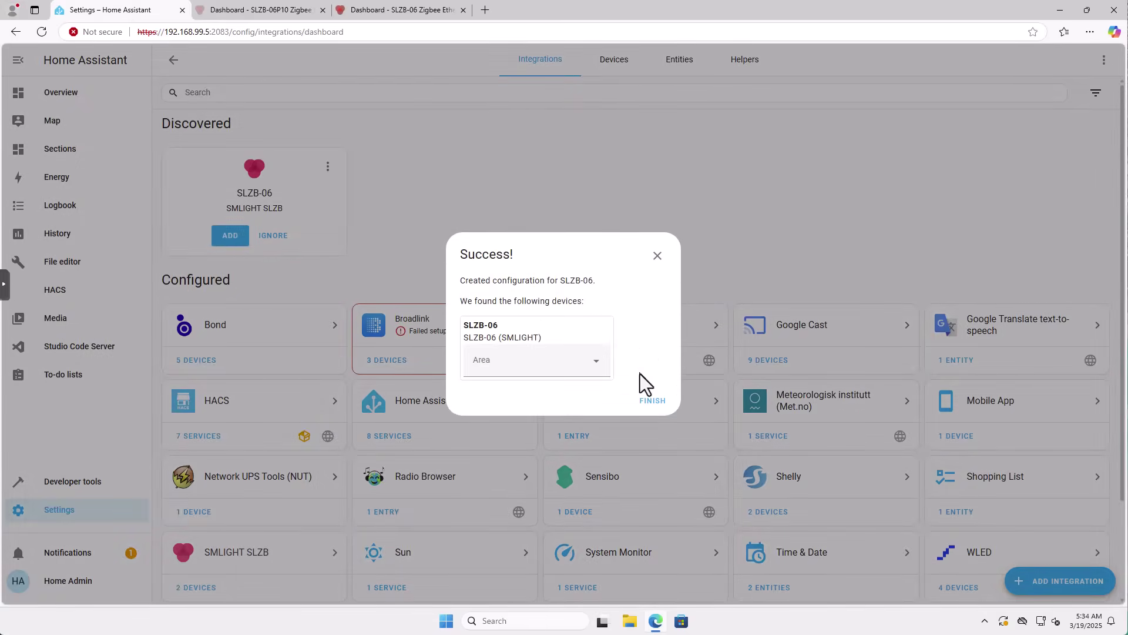
{"action": "left_click", "coordinate": [650, 401]}
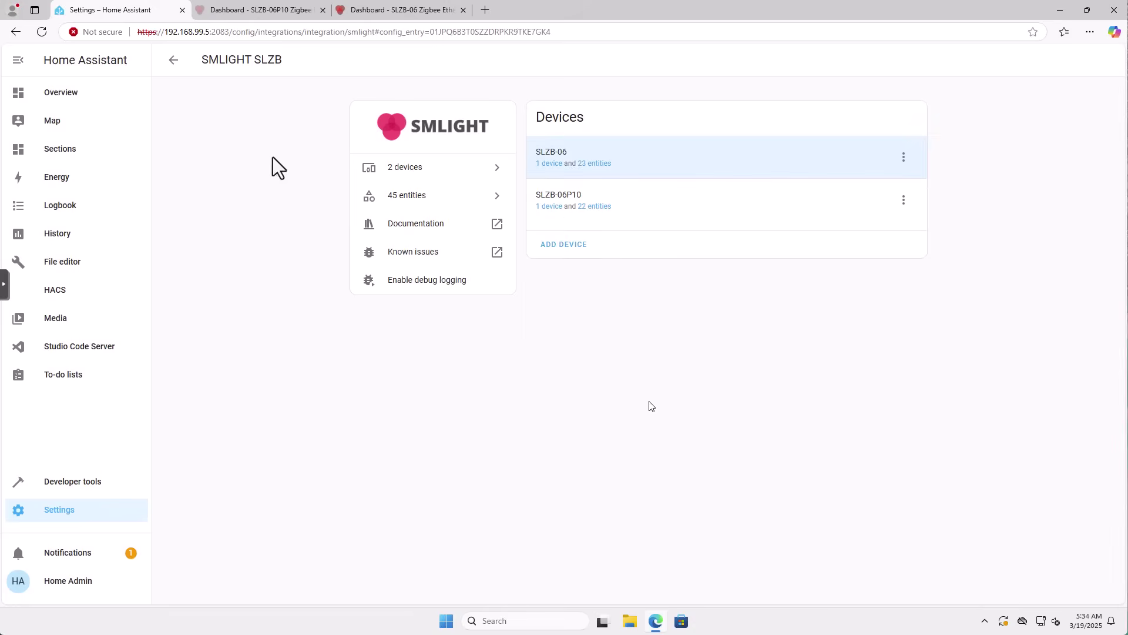
Check whether the SLZB-06 router is listed among the Zigbee Home Automation devices.
{"action": "left_click", "coordinate": [173, 60]}
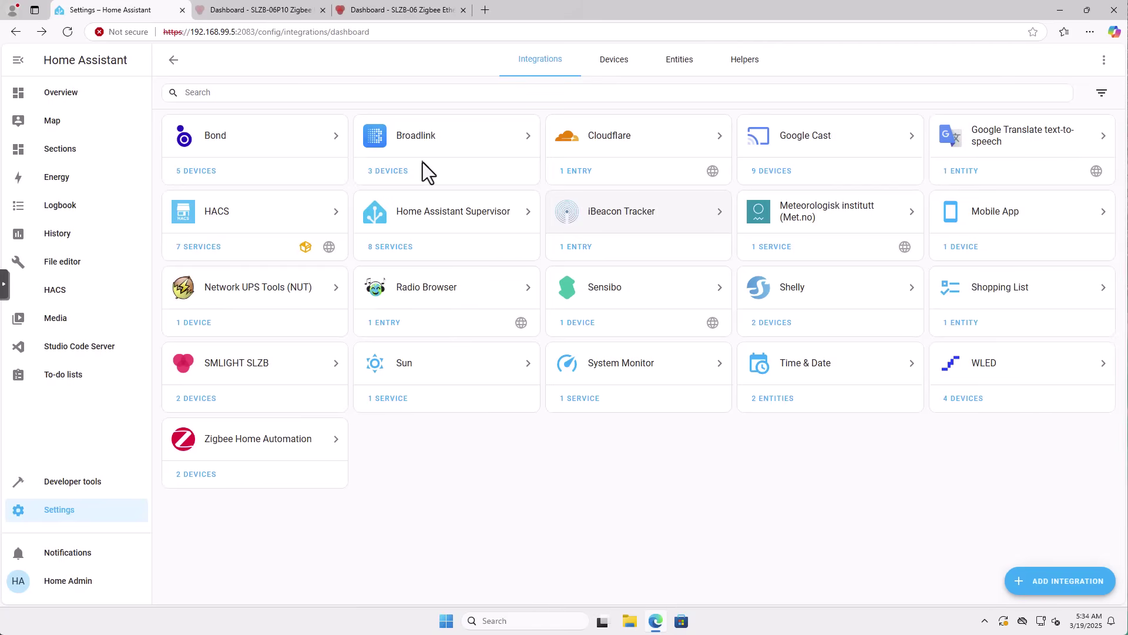
{"action": "left_click", "coordinate": [193, 475]}
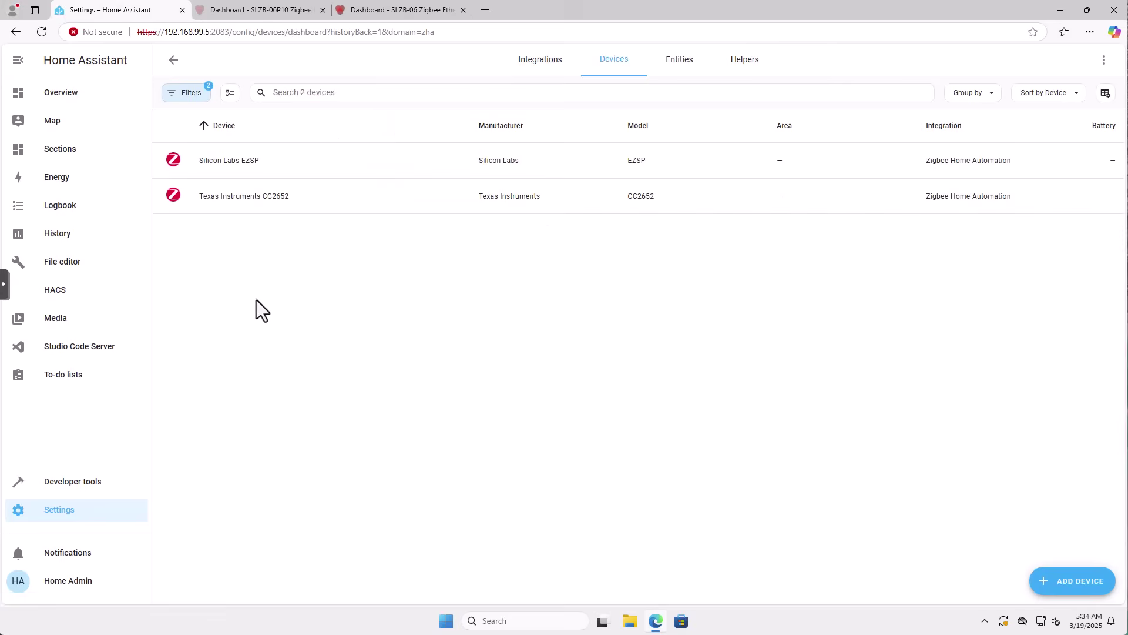
{"action": "left_click", "coordinate": [175, 64]}
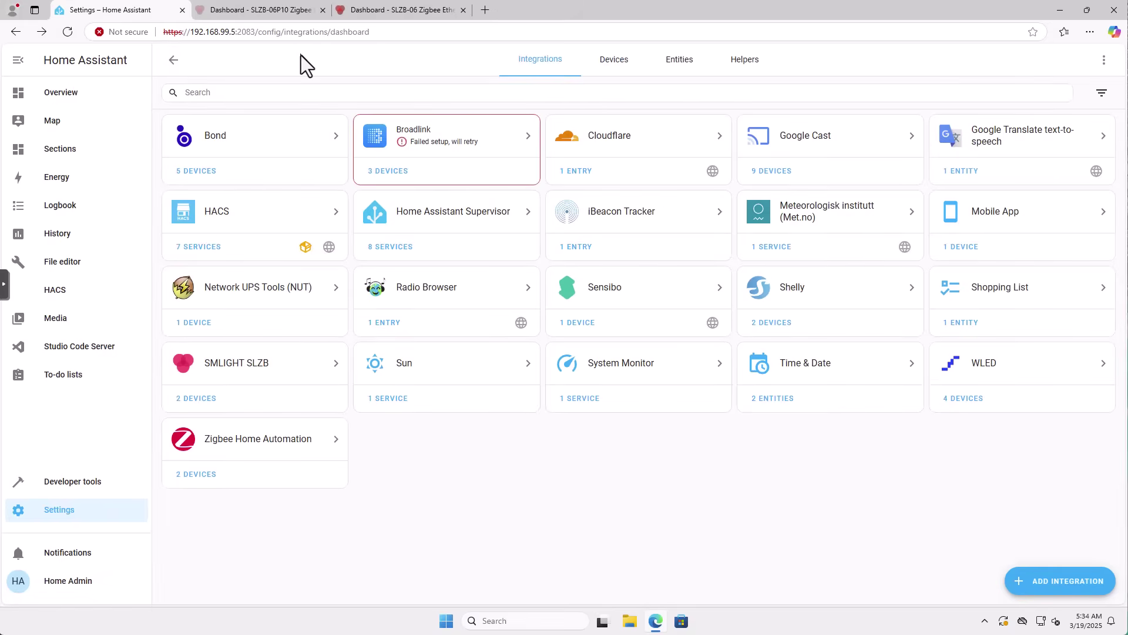
Switch to the SLZB-06P7 control panel and run Router Reconnect from its general settings.
{"action": "left_click", "coordinate": [384, 11]}
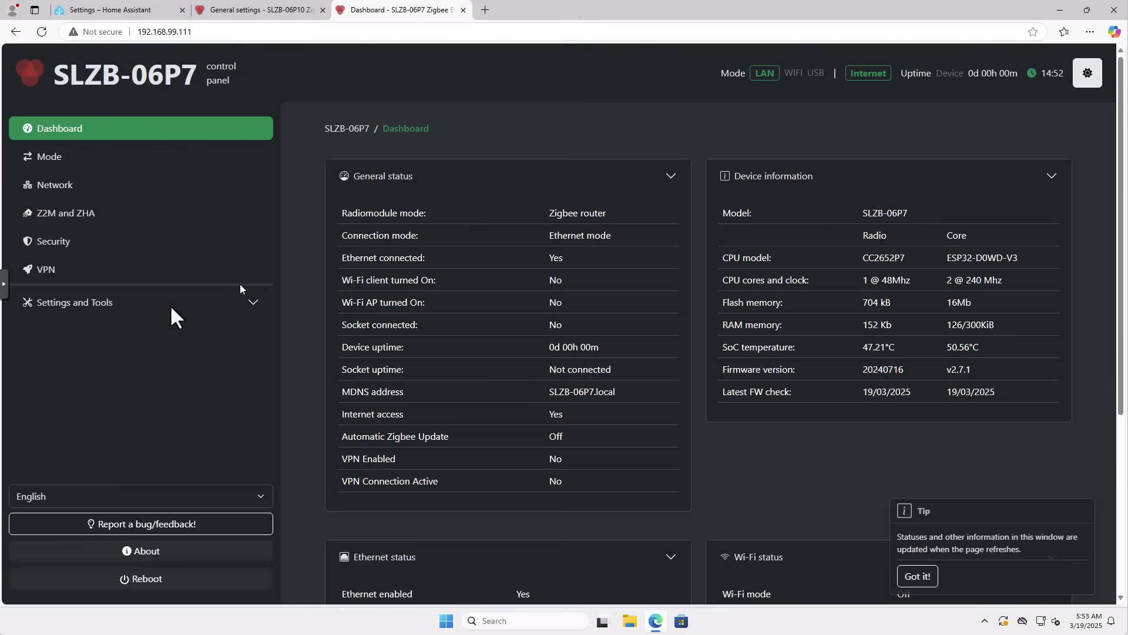
{"action": "left_click", "coordinate": [122, 304]}
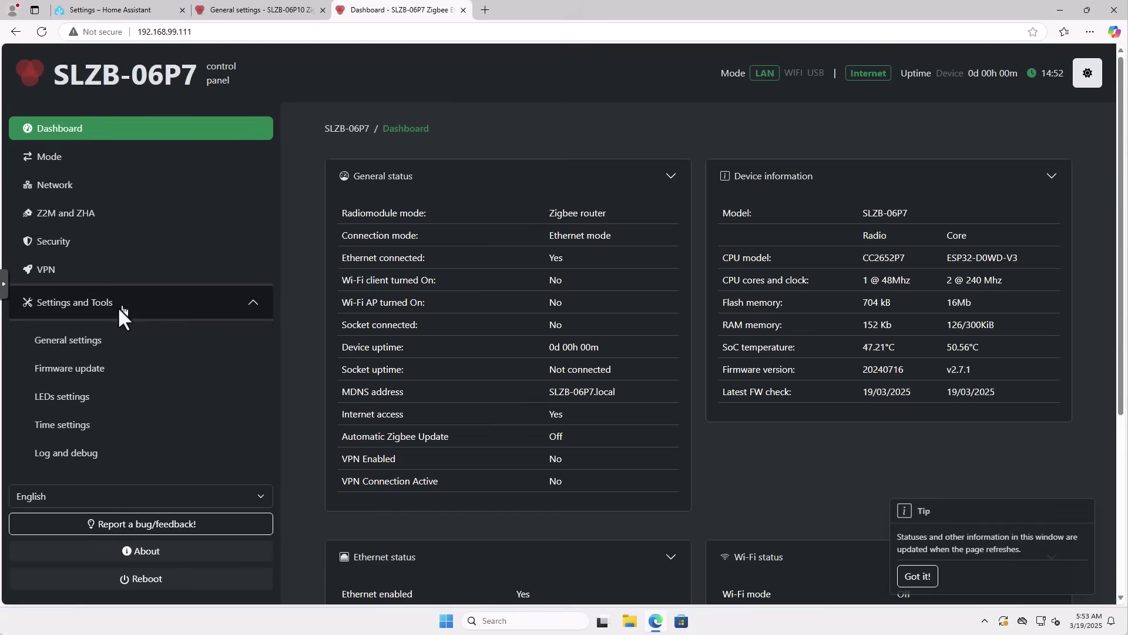
{"action": "left_click", "coordinate": [85, 341]}
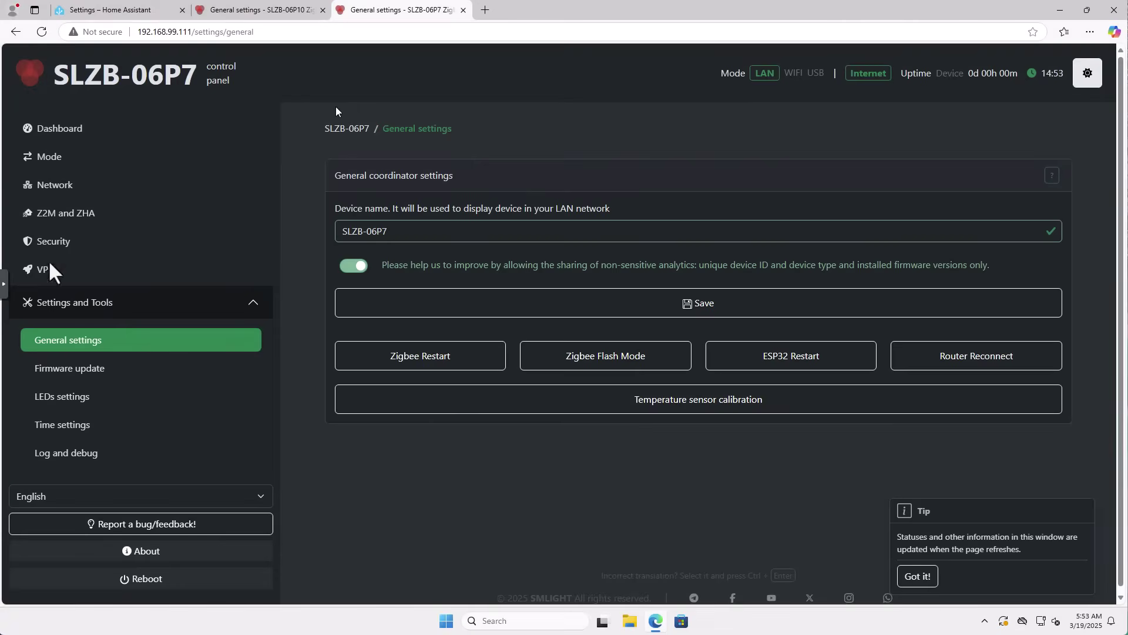
{"action": "left_click", "coordinate": [969, 357]}
Return to Home Assistant and check the Zigbee Home Automation device list for the SLZB-06P7 router.
{"action": "left_click", "coordinate": [110, 16]}
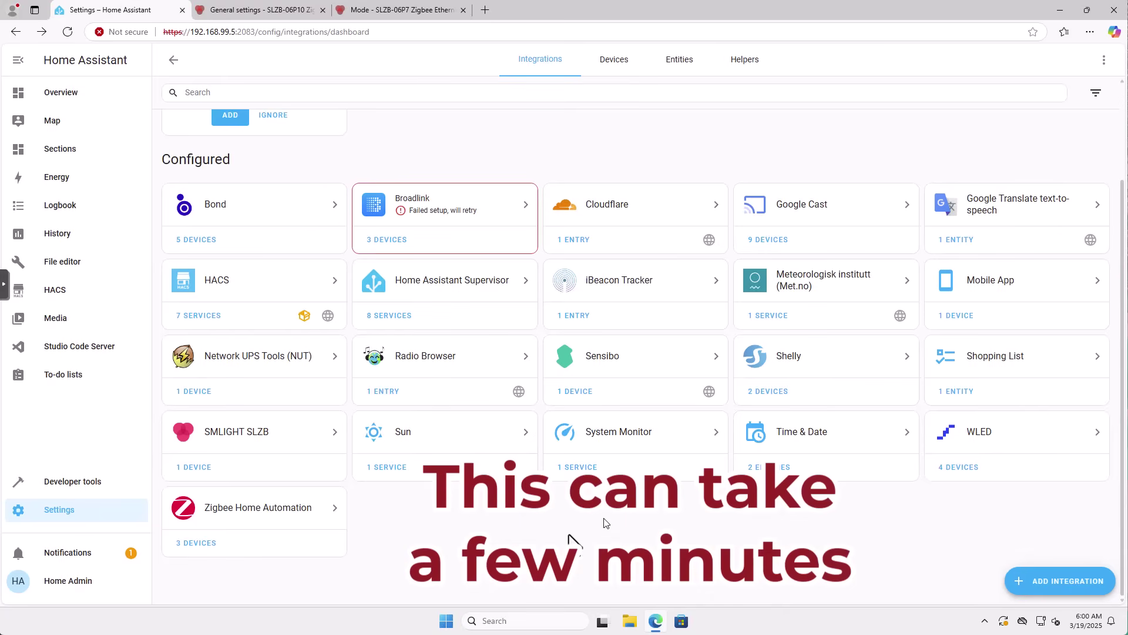
{"action": "left_click", "coordinate": [194, 549]}
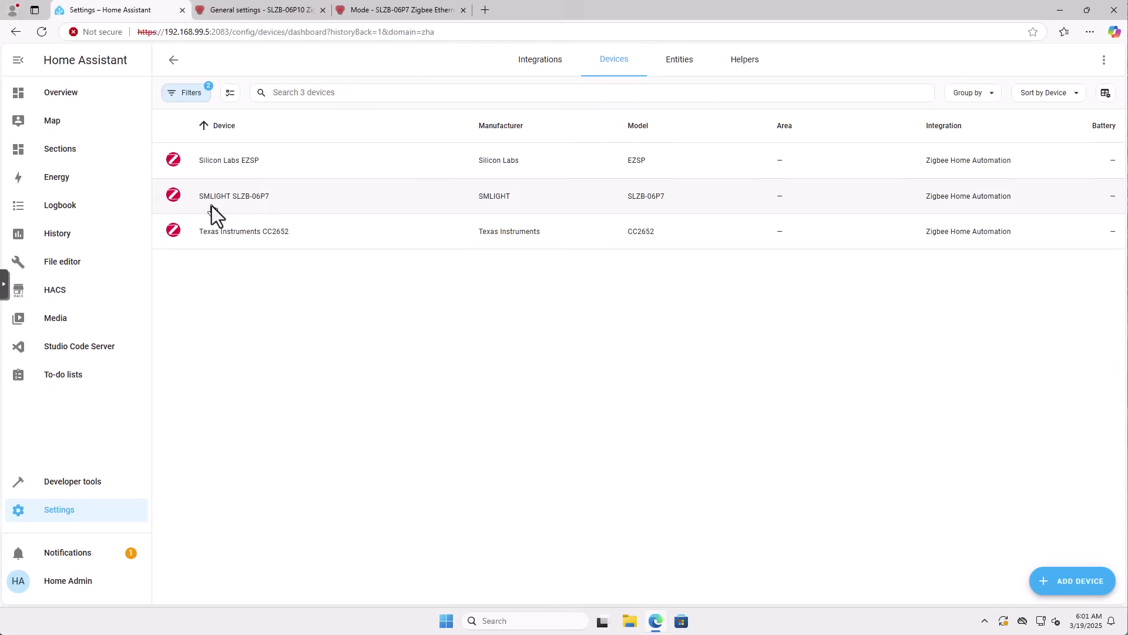
{"action": "left_click", "coordinate": [174, 60]}
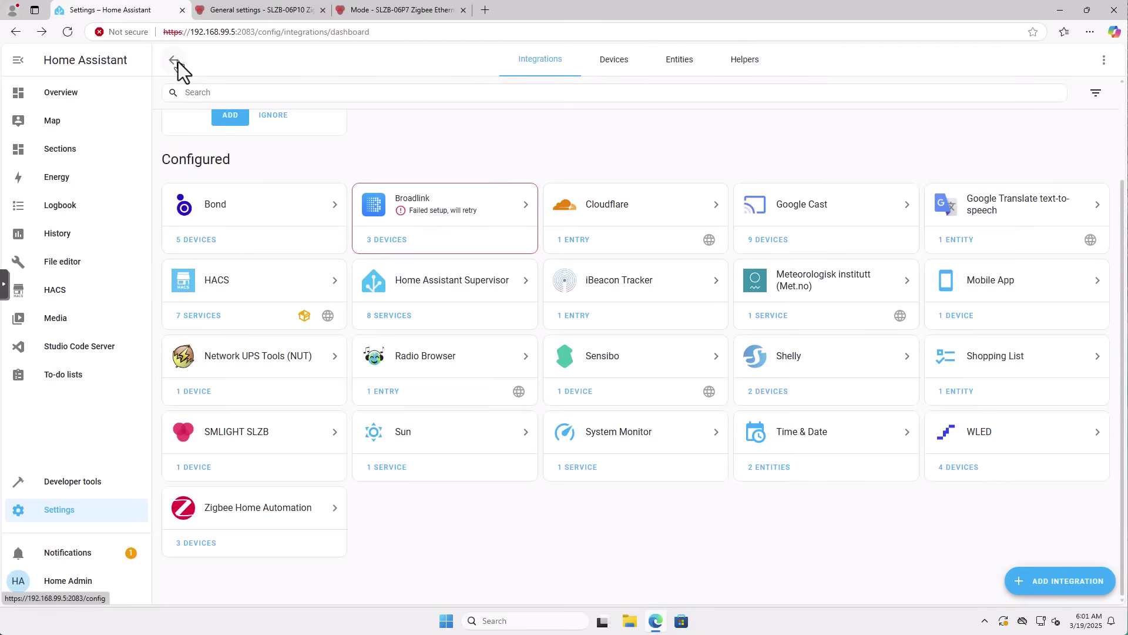